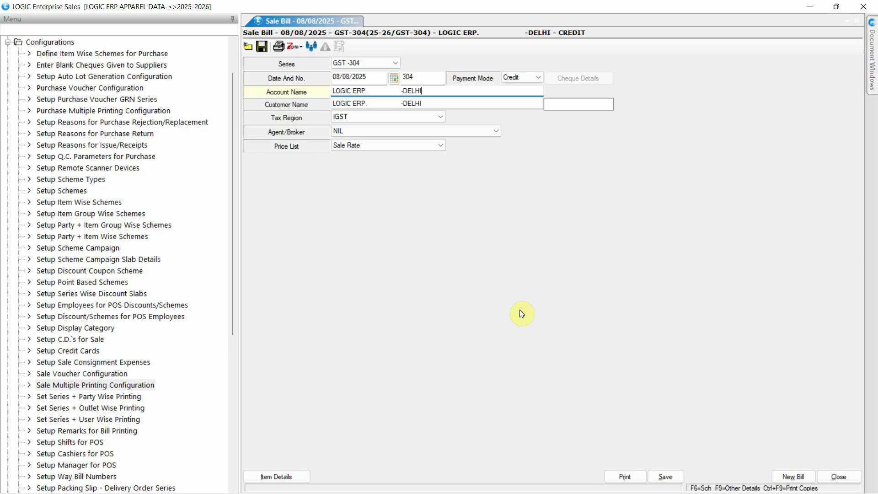
- Review the sale bill's item details, preview its printed invoice and close the preview
left_click(303, 475)
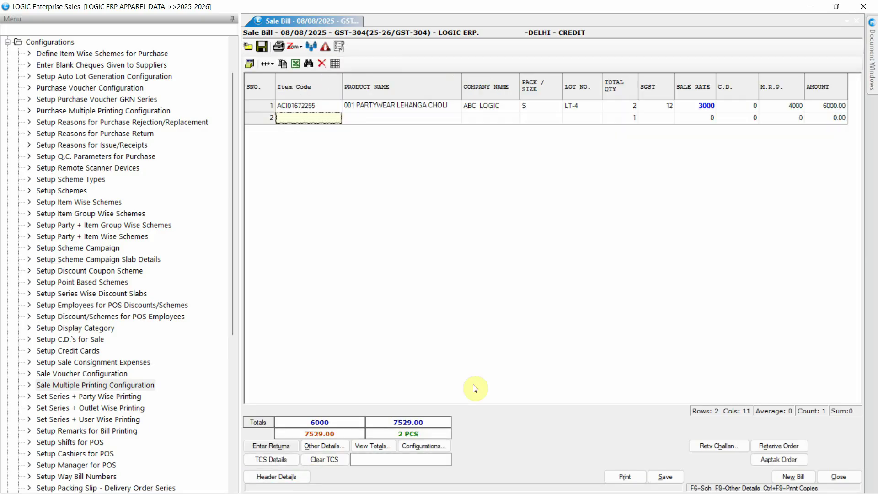
left_click(625, 476)
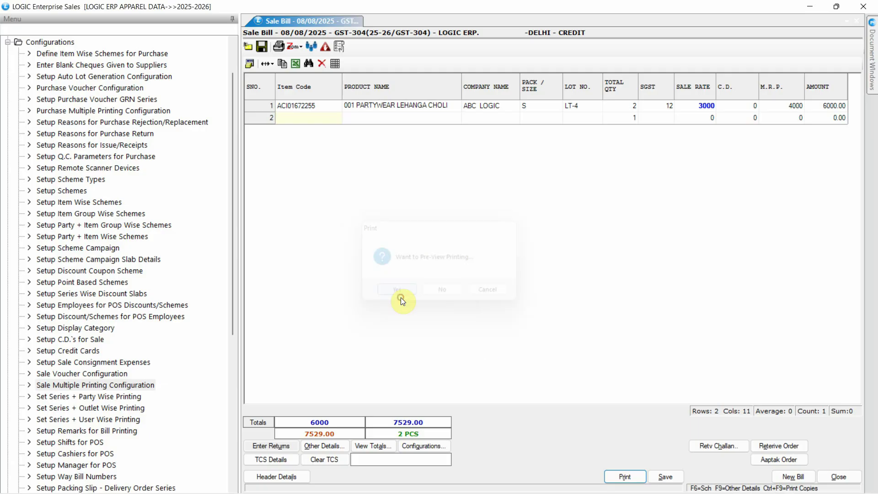
left_click(399, 292)
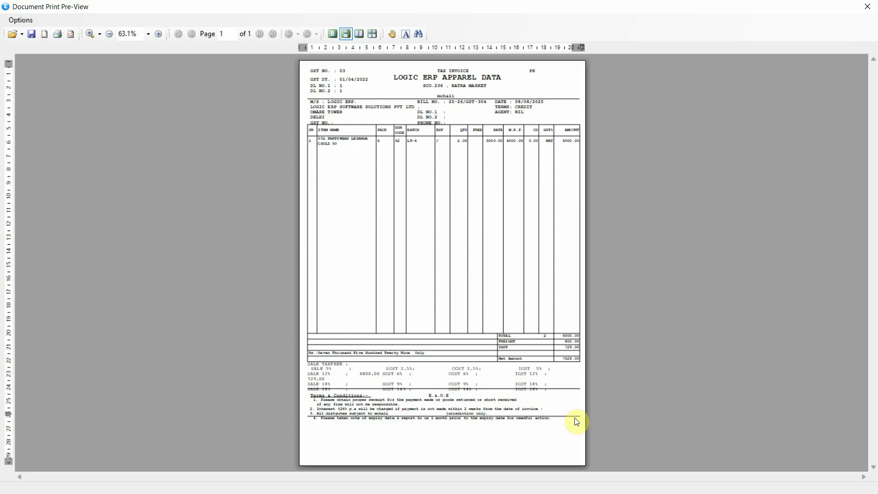
left_click(867, 6)
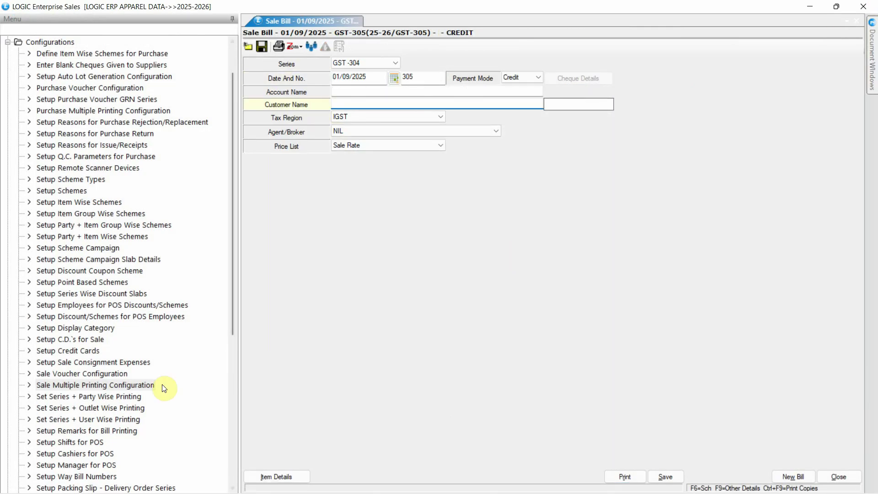
- Open the Sale Multiple Printing Configuration and select the FORMAT2 PORTRAIT configuration
left_click(154, 386)
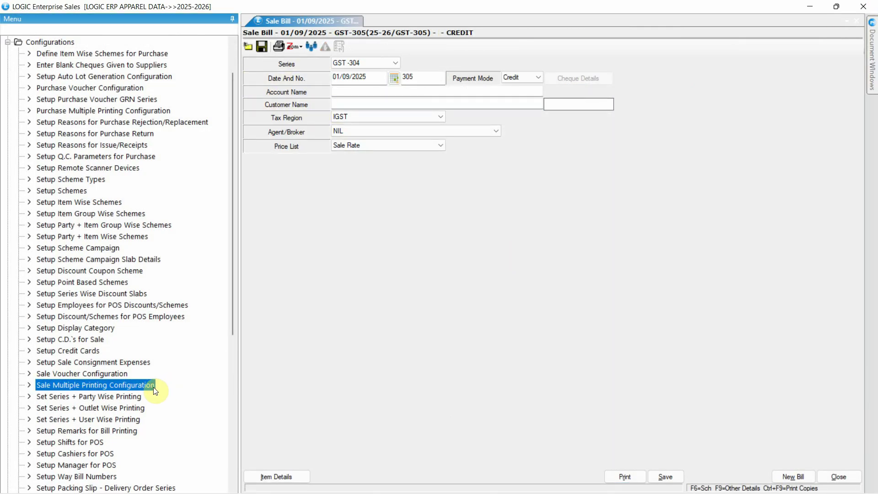
double_click(152, 387)
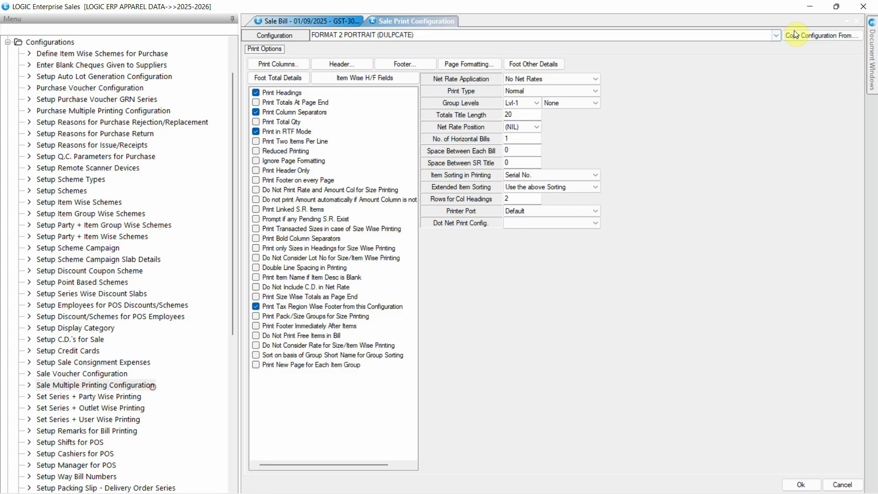
left_click(776, 35)
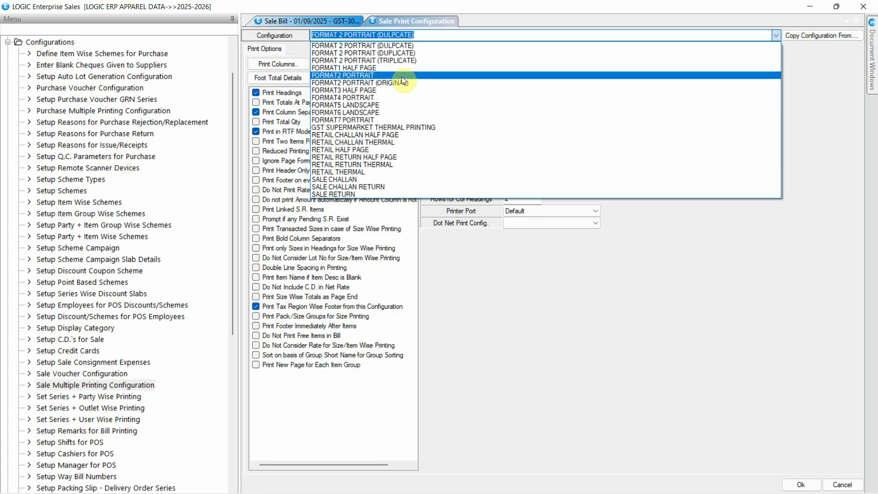
left_click(402, 76)
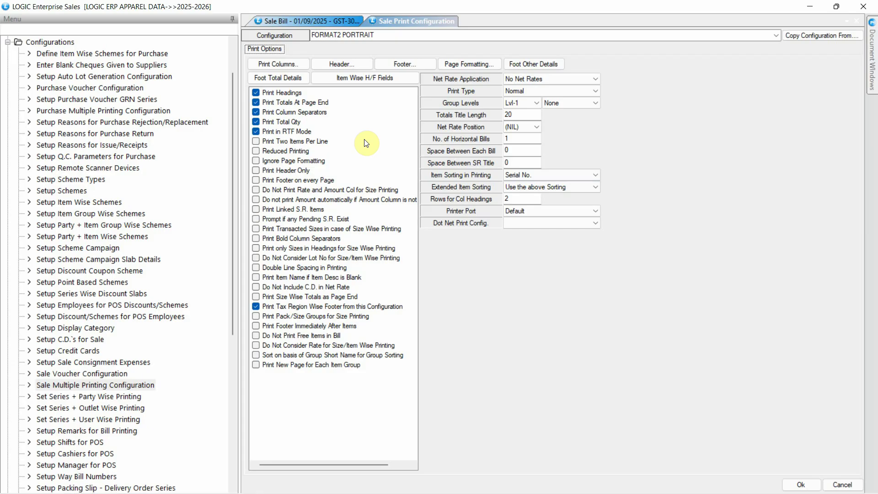
- Insert a rectangle about 20 cm wide around the whole bill header, and save the shape and the header
left_click(352, 66)
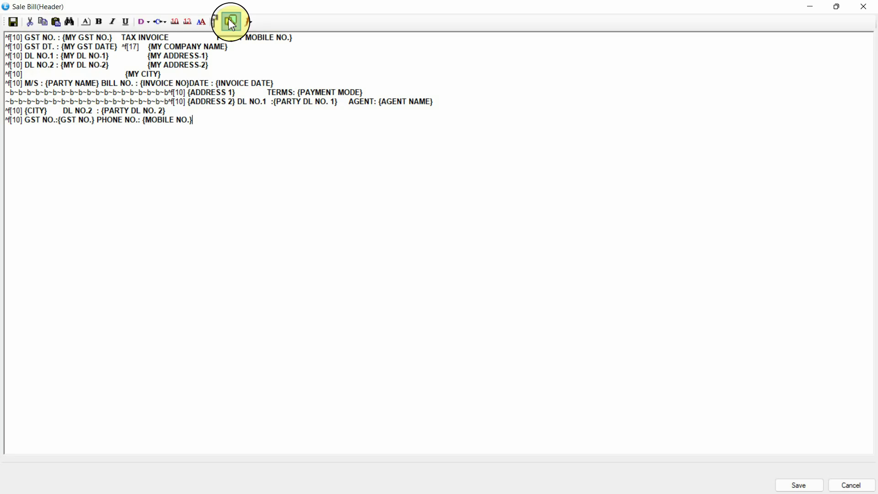
left_click(232, 24)
left_click(51, 21)
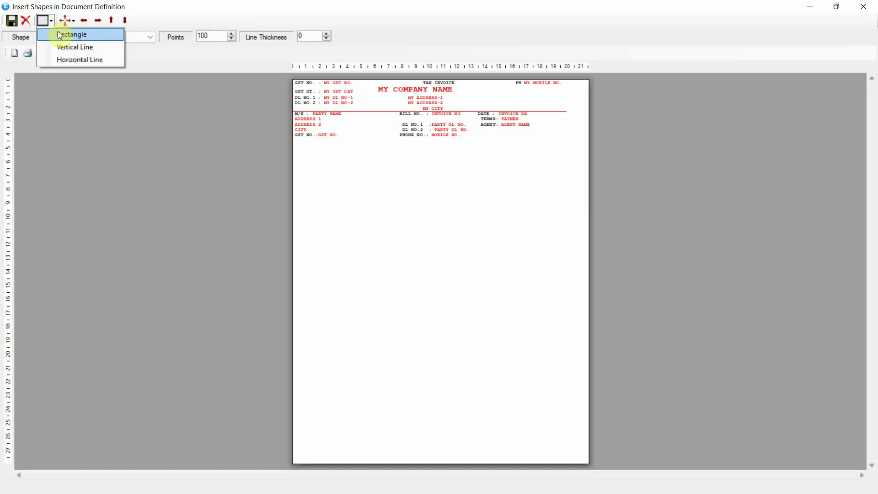
left_click(59, 35)
left_click_drag(375, 132, 583, 133)
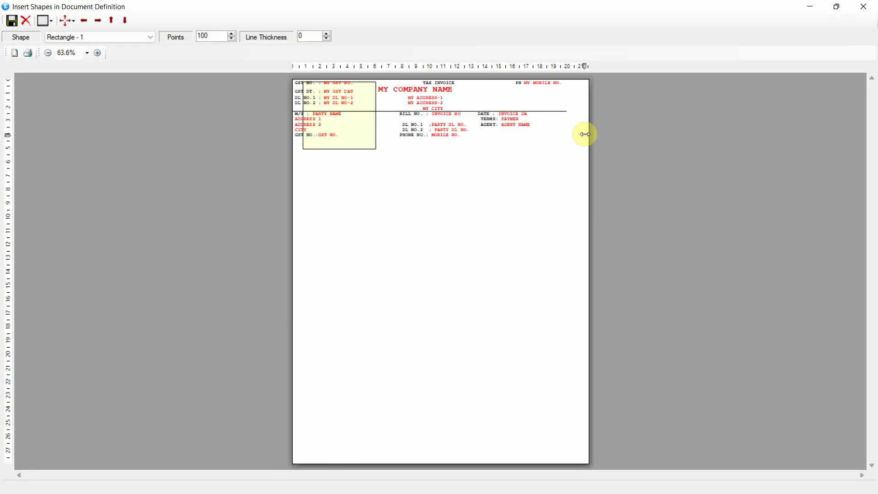
left_click(303, 128)
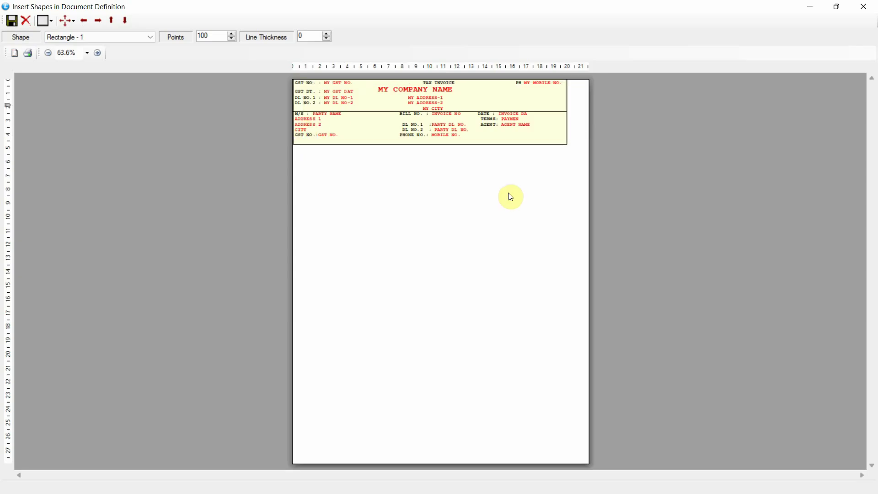
left_click(12, 24)
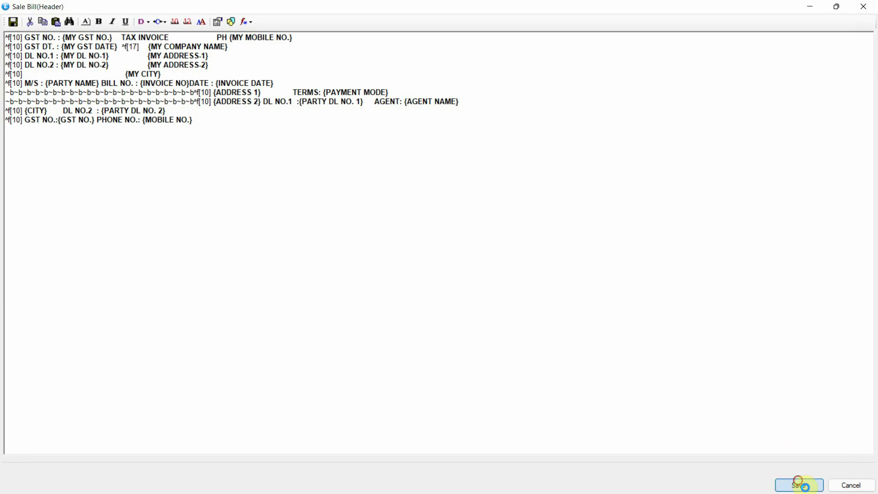
left_click(800, 484)
left_click(428, 293)
- Insert a rectangle about 20 cm wide around the bill footer's tax lines and terms, and save the shape and the footer
left_click(413, 67)
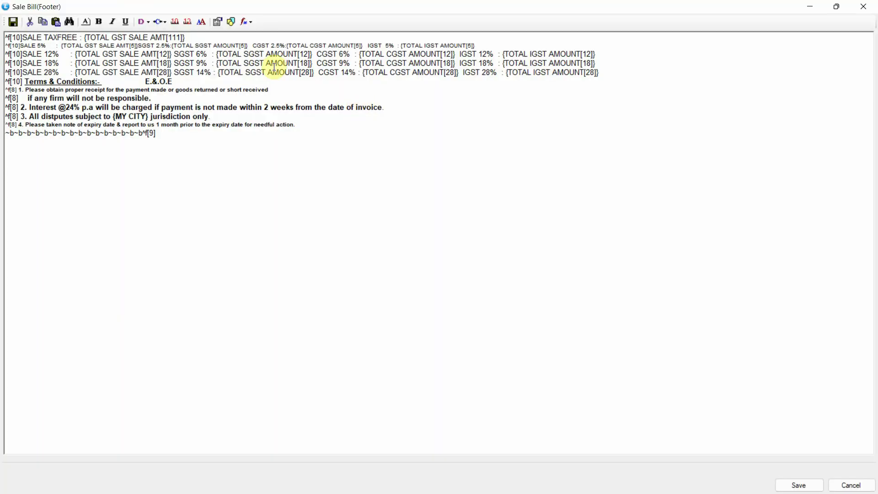
left_click(231, 21)
left_click(51, 23)
left_click(58, 32)
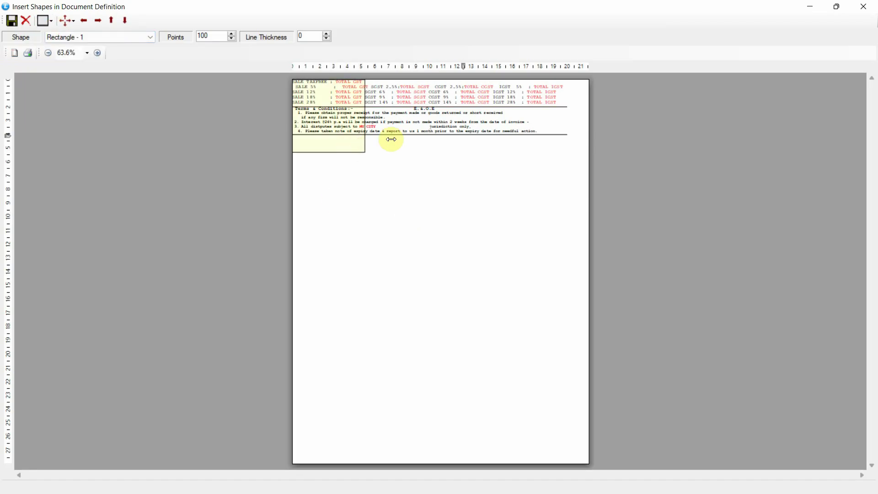
left_click_drag(569, 140, 568, 140)
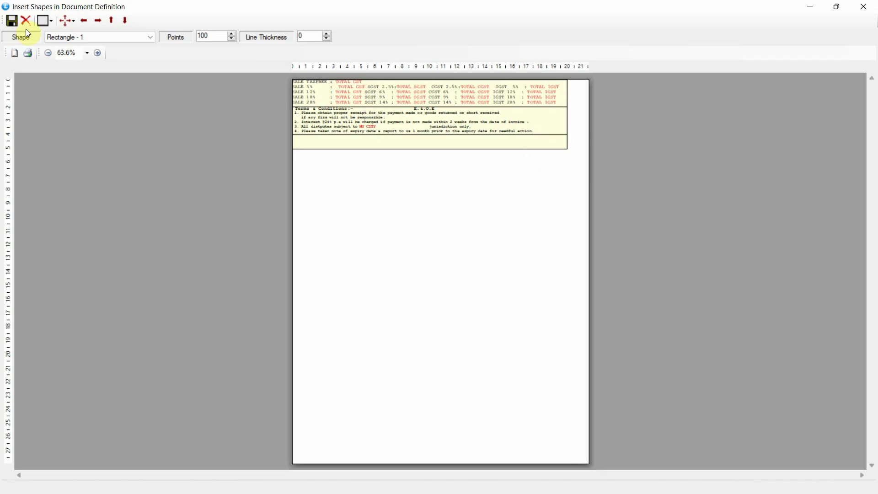
left_click(13, 20)
left_click(864, 7)
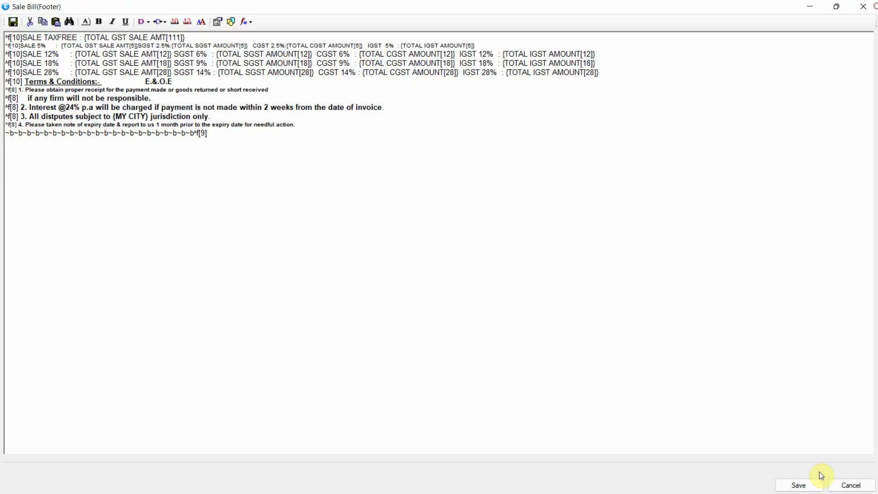
left_click(813, 485)
left_click(417, 290)
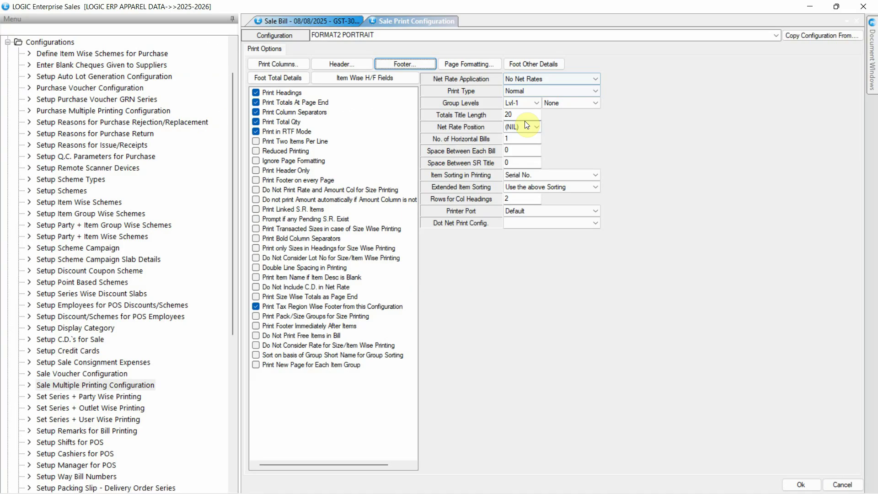
- Set the page formatting's bottom margin and top margin to 2 each, and save the print configuration
left_click(494, 65)
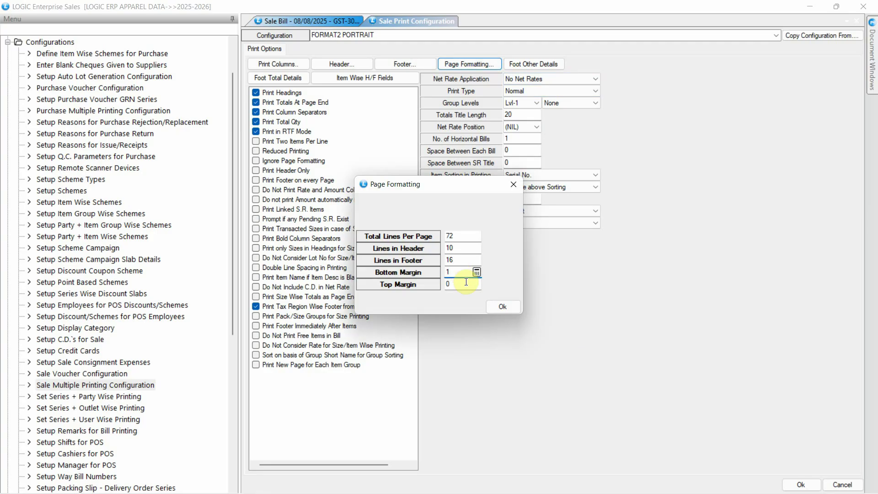
double_click(443, 270)
type("2")
key("Tab")
type("2")
key("Tab")
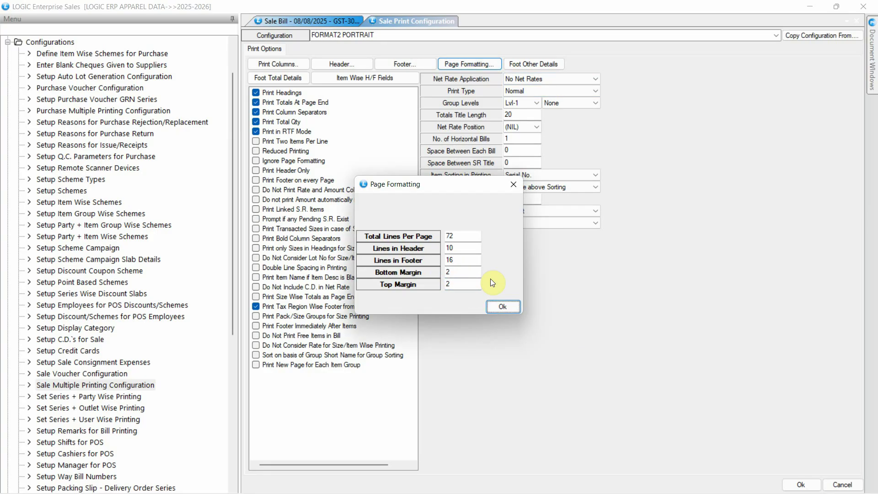
left_click(501, 305)
left_click(798, 484)
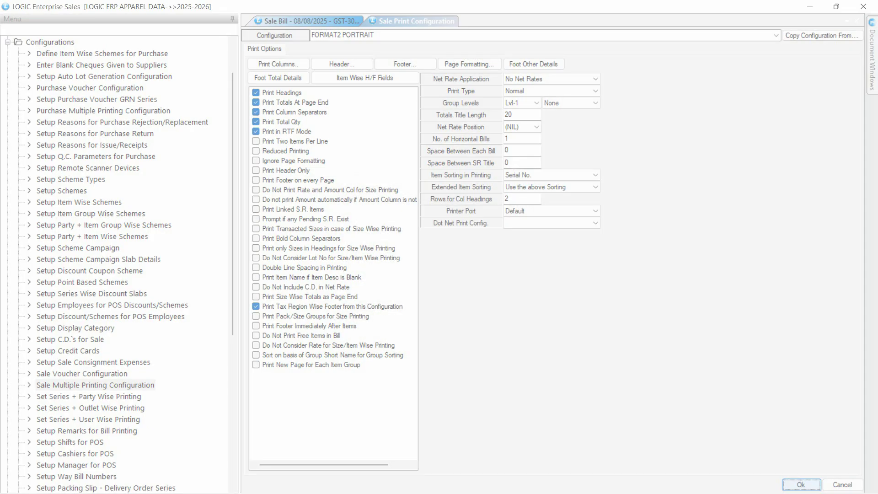
- Open the previous sale bill's item details and preview its printed invoice
left_click(299, 477)
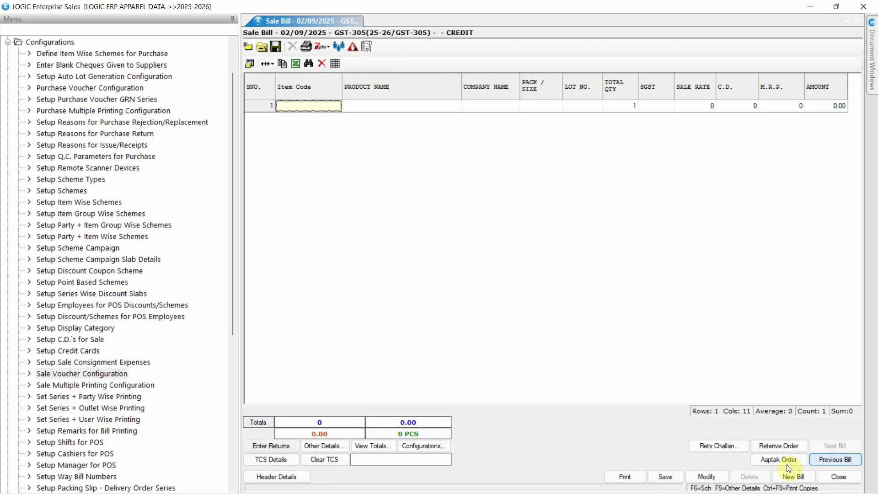
left_click(833, 459)
left_click(625, 476)
left_click(410, 293)
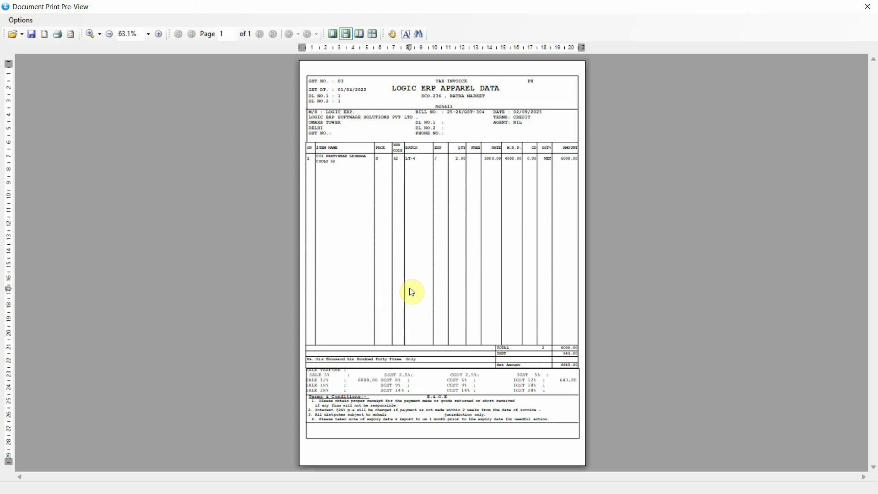
left_click(159, 34)
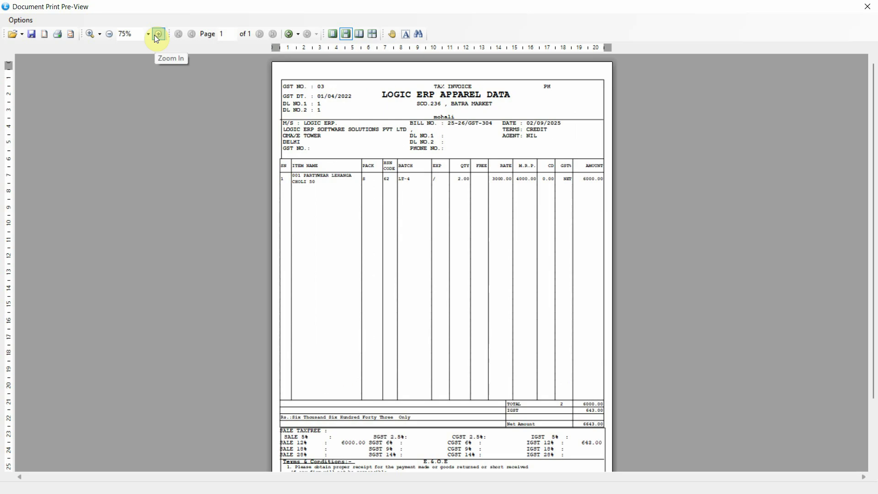
- Set the previewed invoice's font to Courier New Regular, size 9
left_click(24, 21)
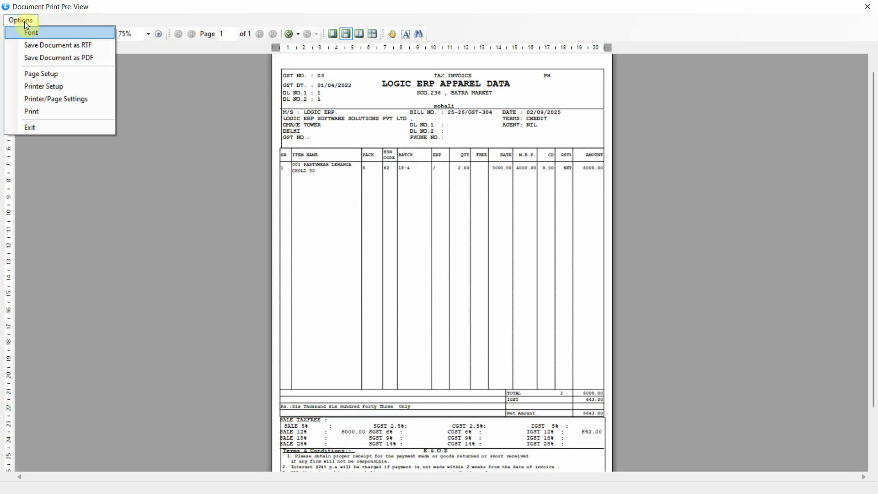
left_click(48, 38)
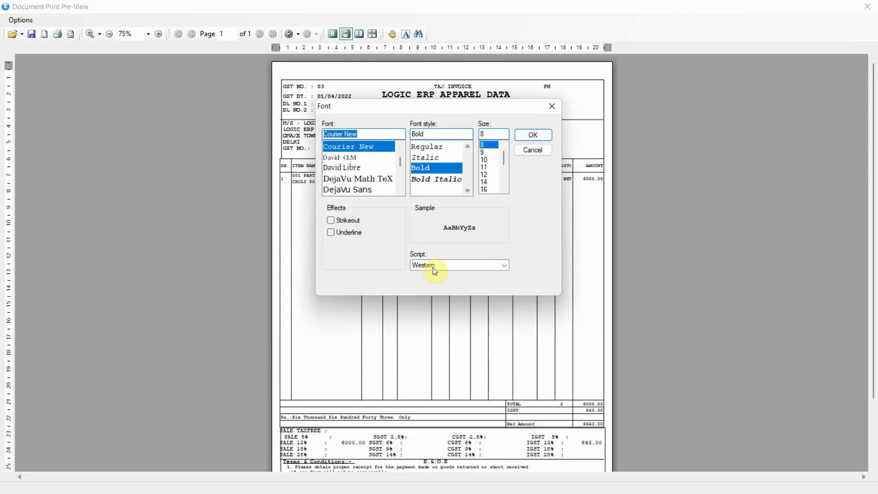
left_click(454, 147)
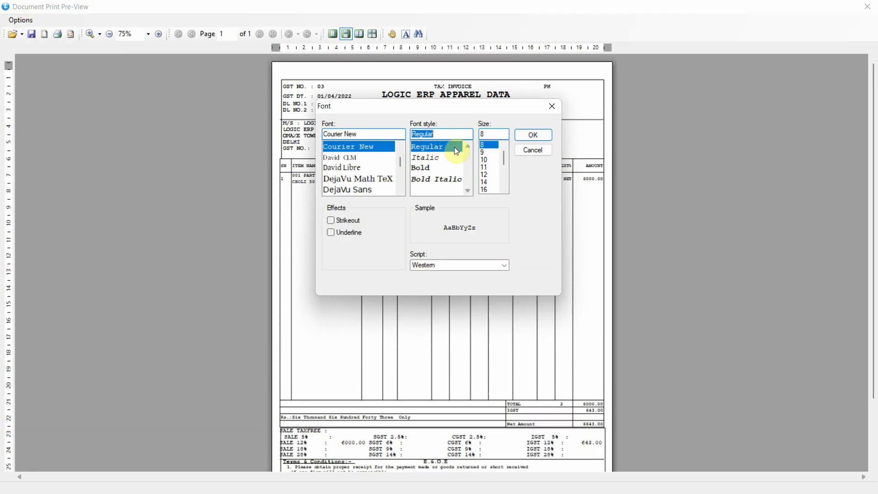
left_click(489, 152)
left_click(535, 135)
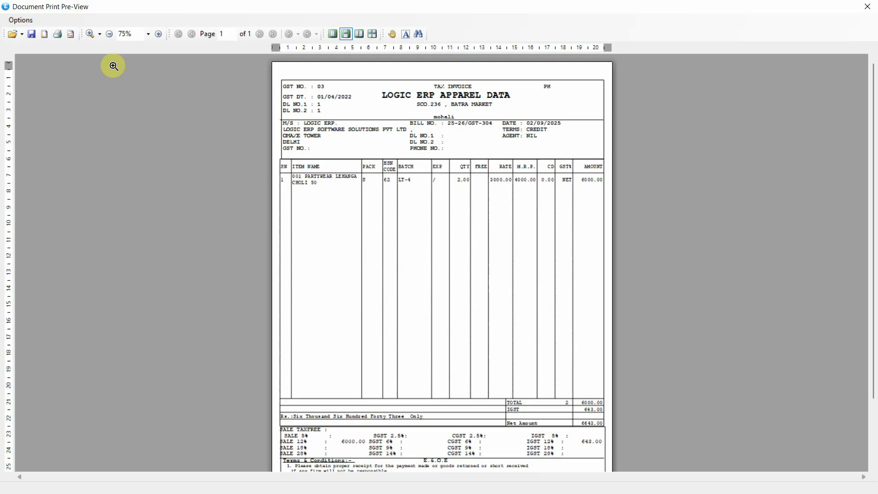
- Set the previewed invoice's font to Courier New Bold, size 8
left_click(159, 34)
left_click(23, 20)
left_click(32, 32)
left_click(434, 168)
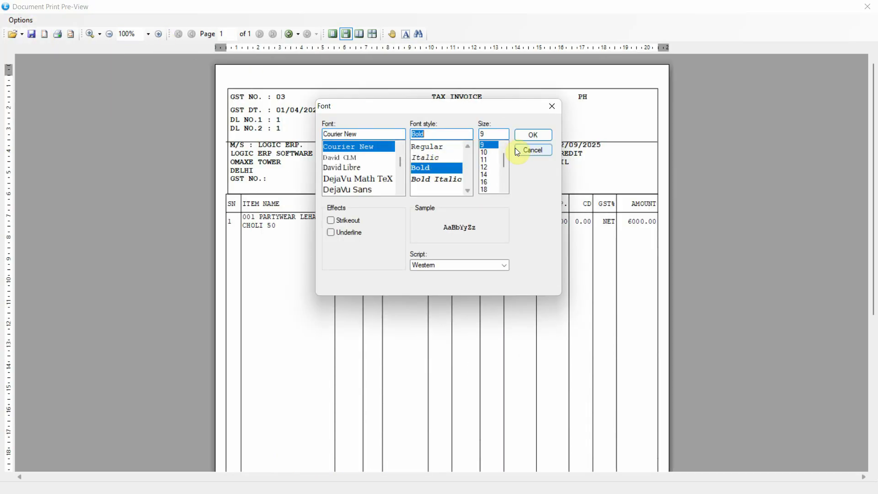
scroll(505, 158, "up", 1)
left_click(499, 145)
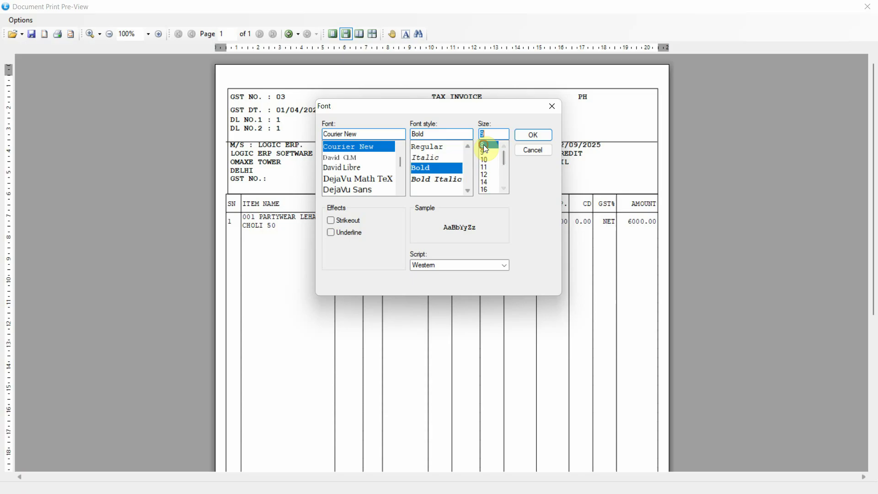
left_click(547, 137)
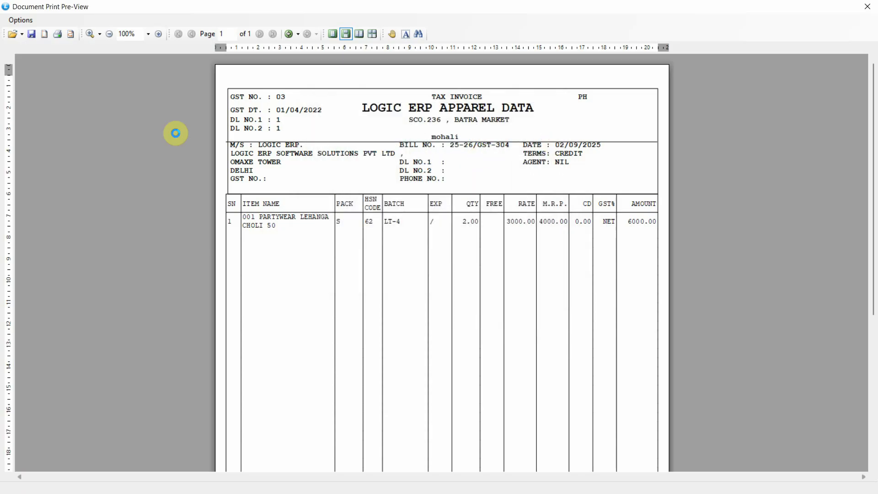
- Save the invoice as a PDF named "sale bill inv", look over the opened PDF and close it
left_click(19, 23)
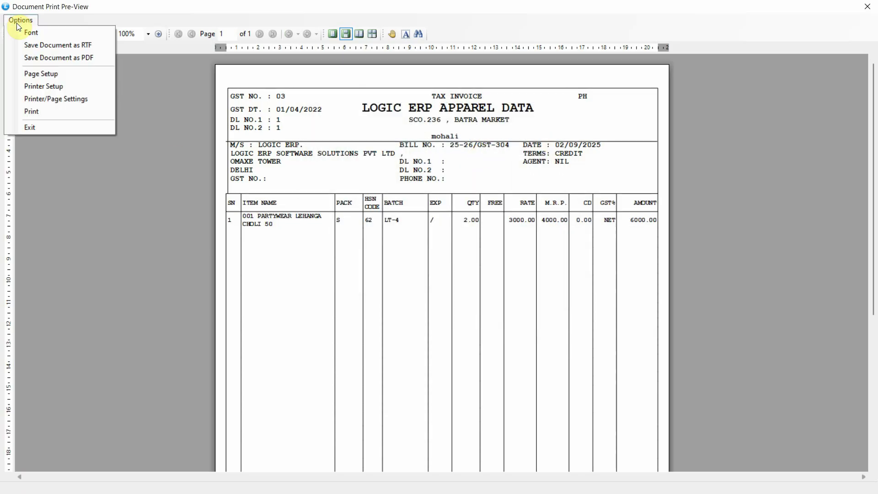
left_click(36, 50)
type("sale bill inv")
key("Return")
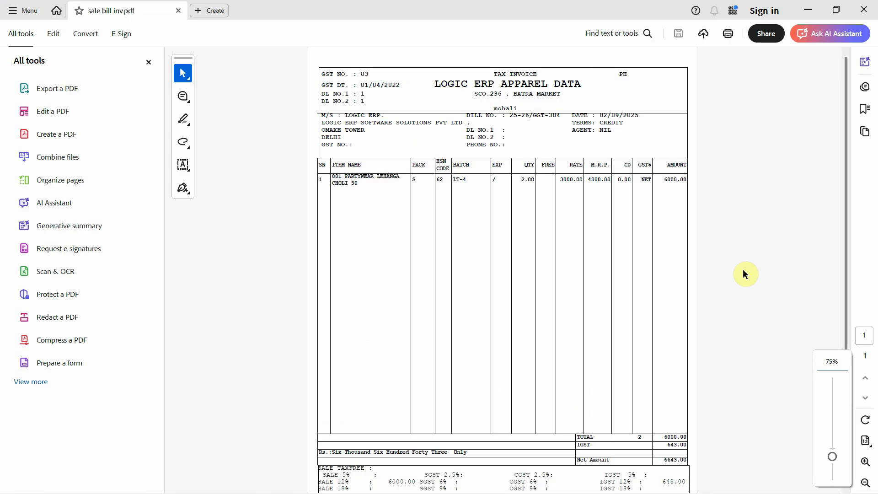
mouse_move(844, 225)
left_mouse_down()
mouse_move(847, 305)
mouse_move(847, 242)
left_mouse_up()
key("alt+F4")
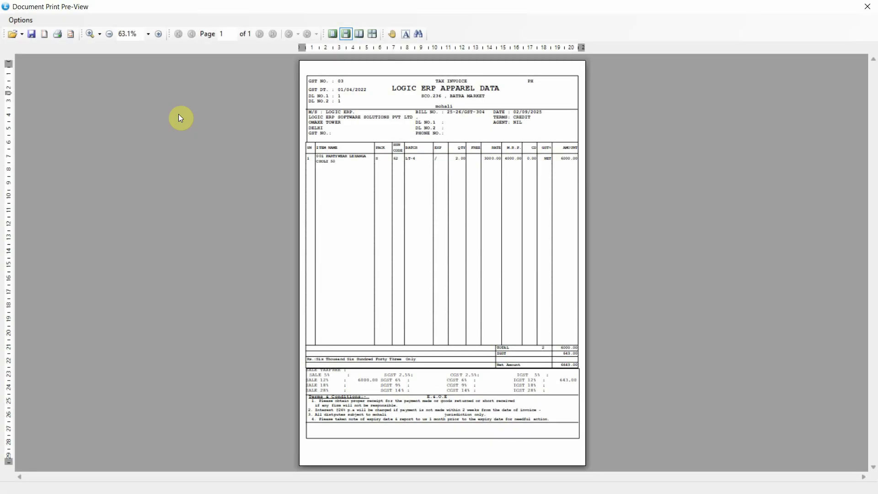
- Display page numbers in the invoice's footer with right alignment
left_click(20, 19)
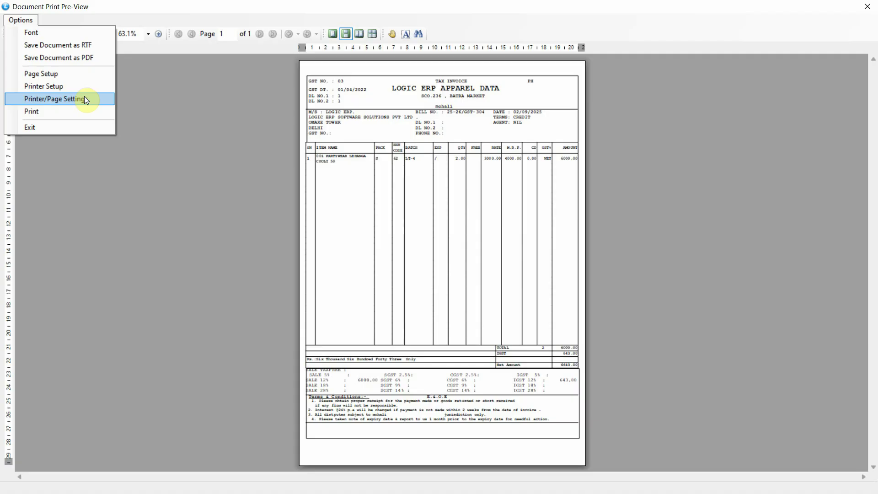
left_click(86, 99)
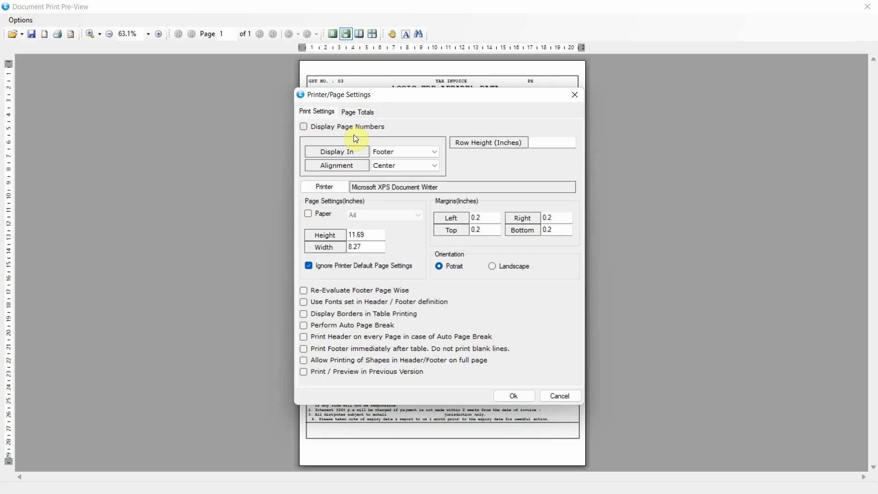
left_click(322, 129)
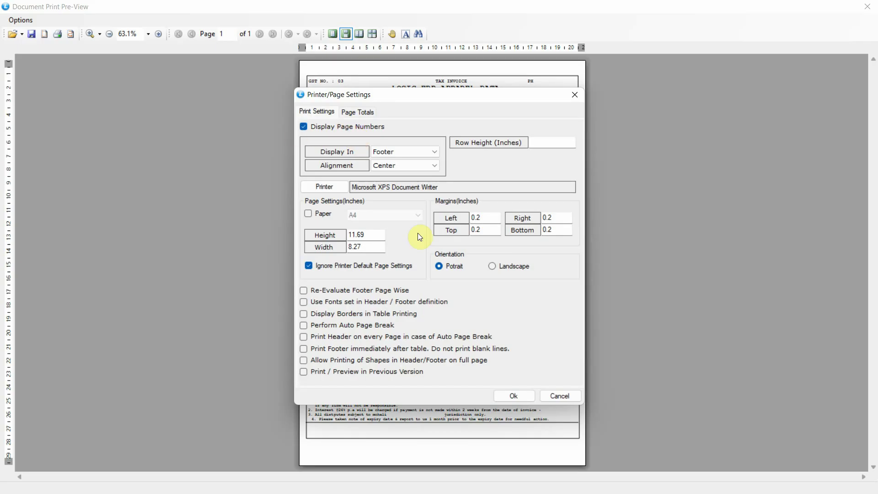
left_click(402, 155)
left_click(402, 159)
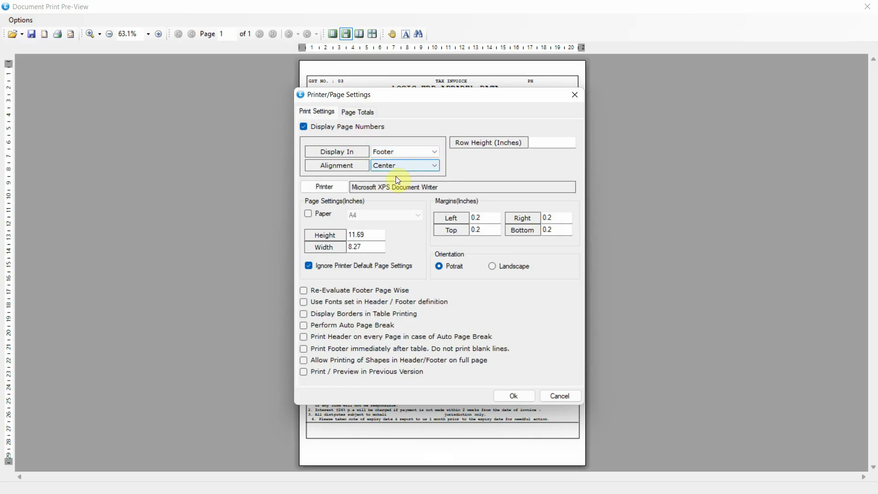
left_click(419, 170)
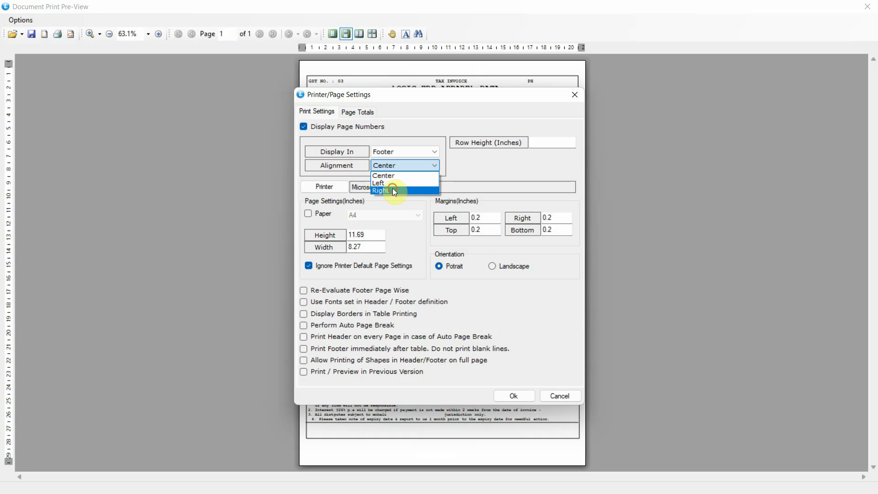
left_click(392, 188)
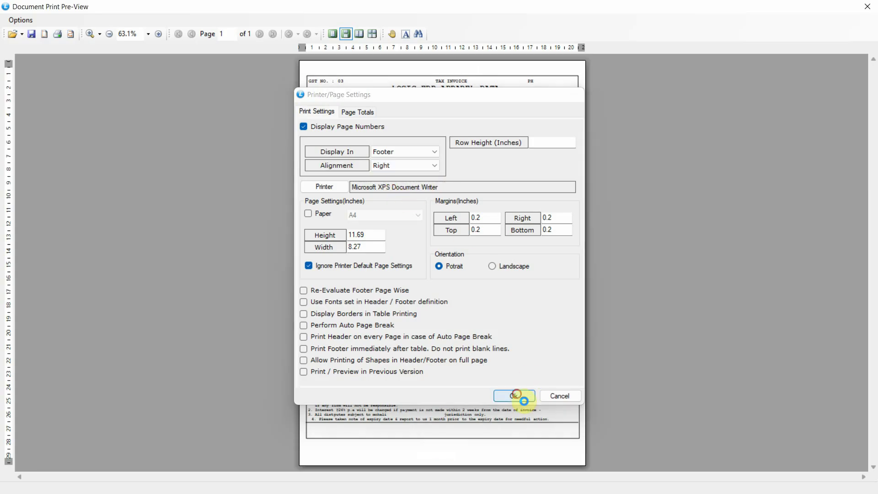
left_click(517, 394)
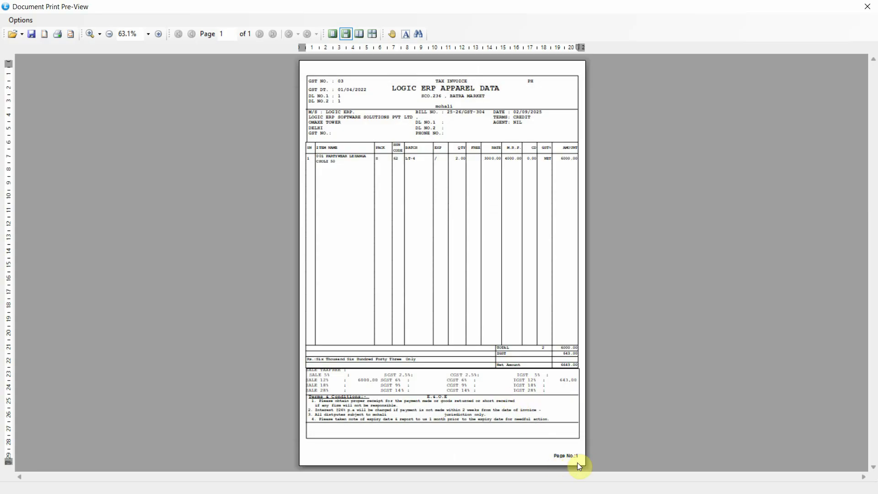
- Change the invoice's page number alignment to Center
left_click(21, 20)
left_click(59, 99)
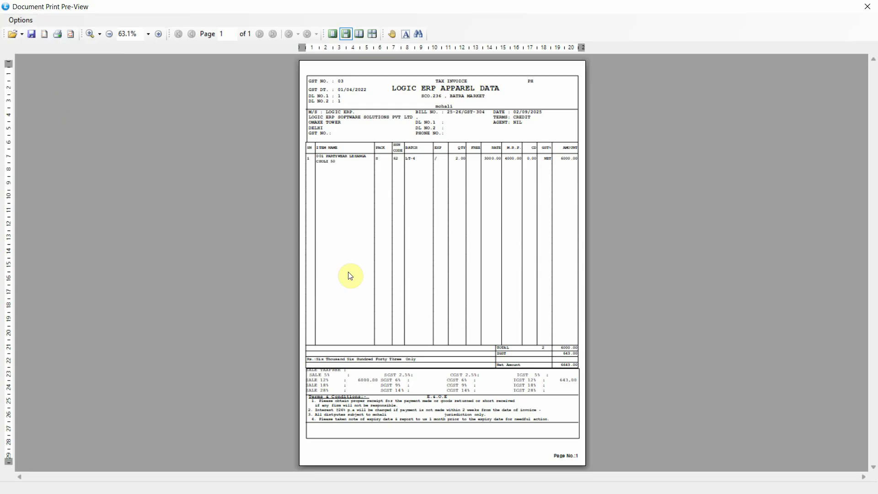
left_click(383, 166)
left_click(383, 175)
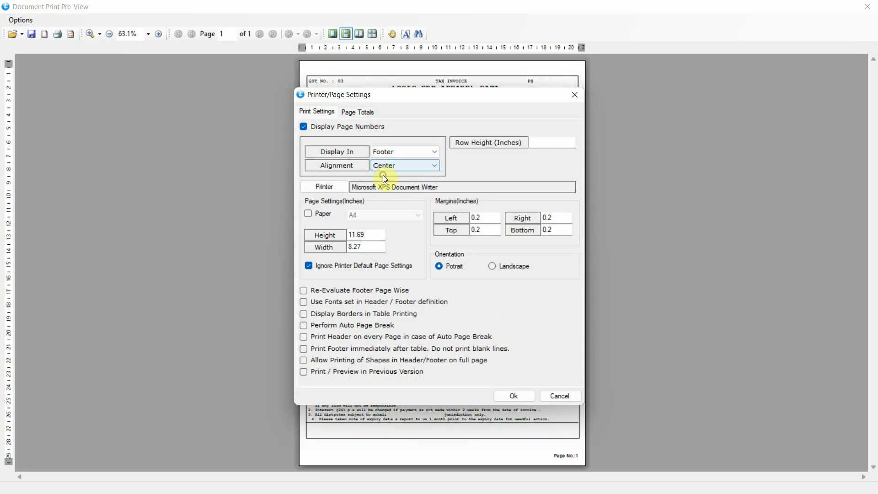
left_click(513, 396)
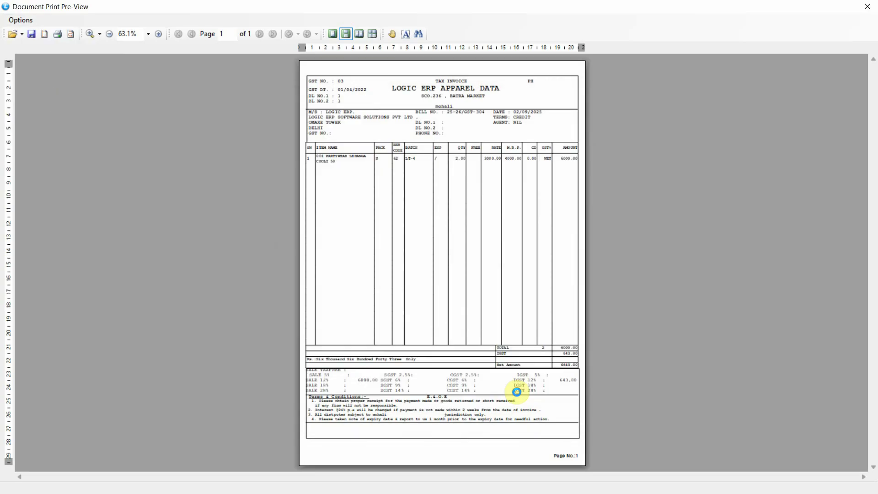
- Set the previewed invoice's bottom margin to 4.5 inches
left_click(26, 21)
left_click(64, 99)
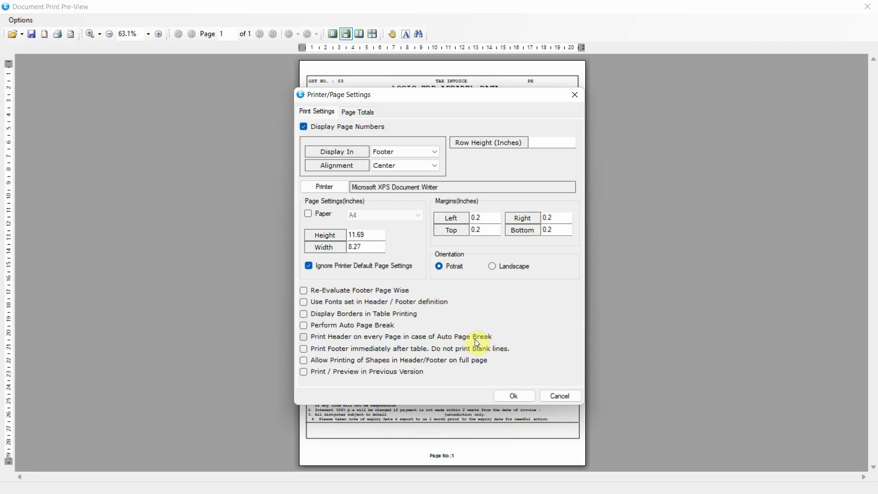
left_click(562, 230)
key("BackSpace")
key("BackSpace")
key("BackSpace")
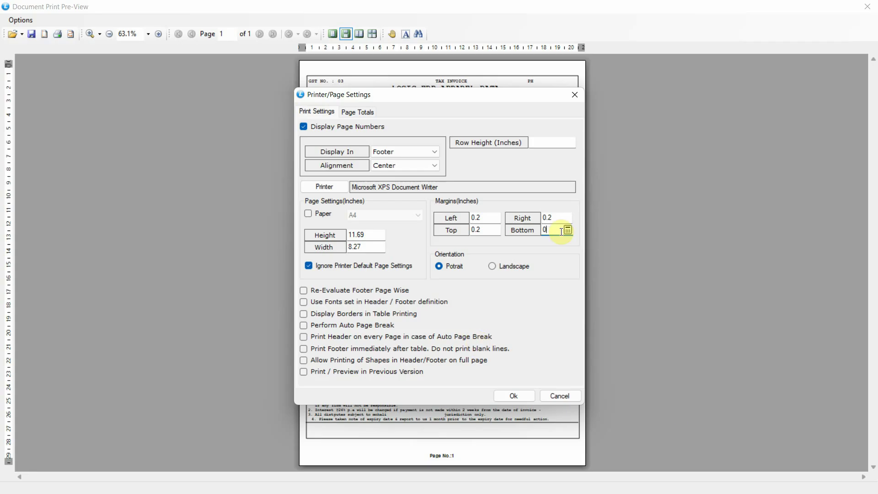
type("4.5")
left_click(514, 395)
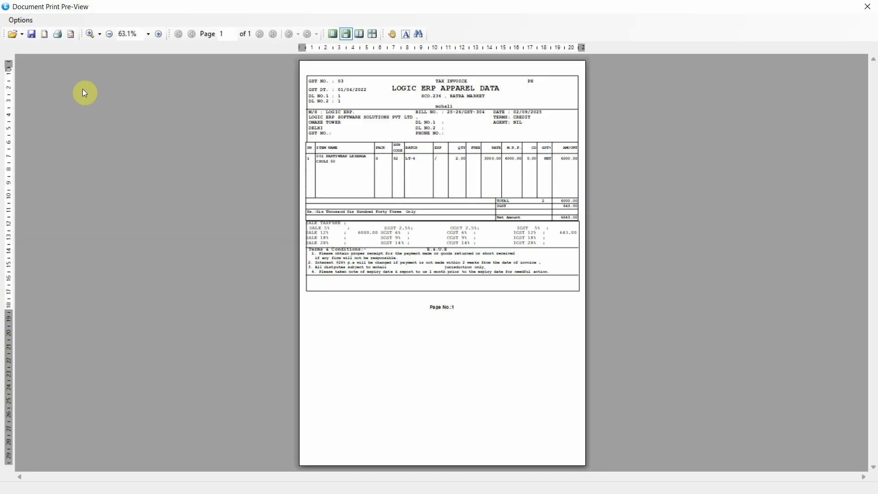
- Switch the invoice to landscape with 1-inch left, right, top and bottom margins, and reopen the printer/page settings
left_click(14, 21)
left_click(53, 98)
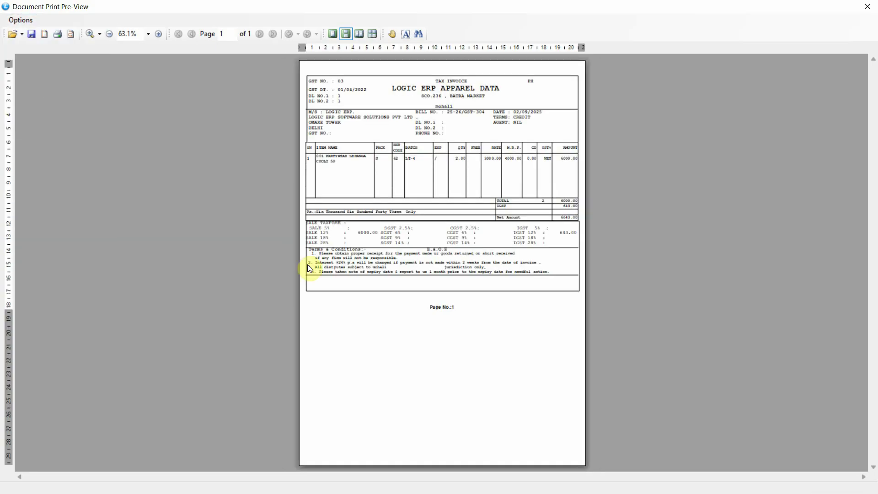
left_click(491, 266)
double_click(478, 218)
type("1")
double_click(551, 217)
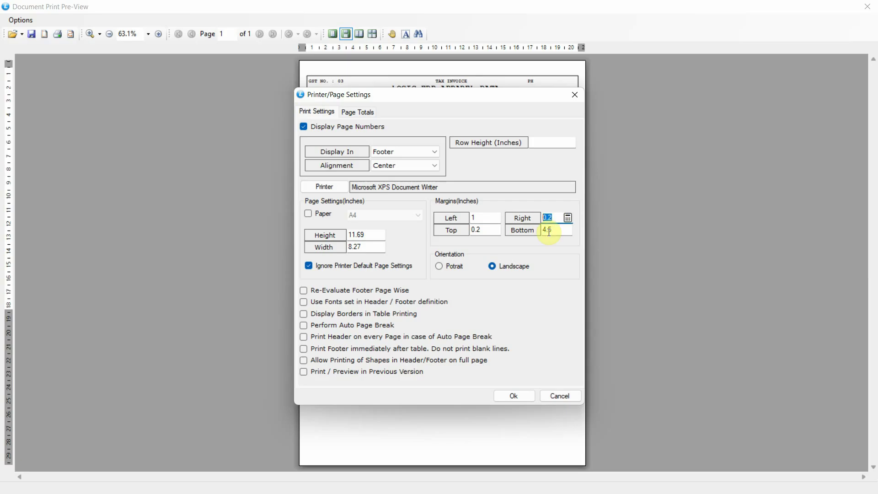
type("1")
left_click_drag(568, 231, 464, 232)
type("11")
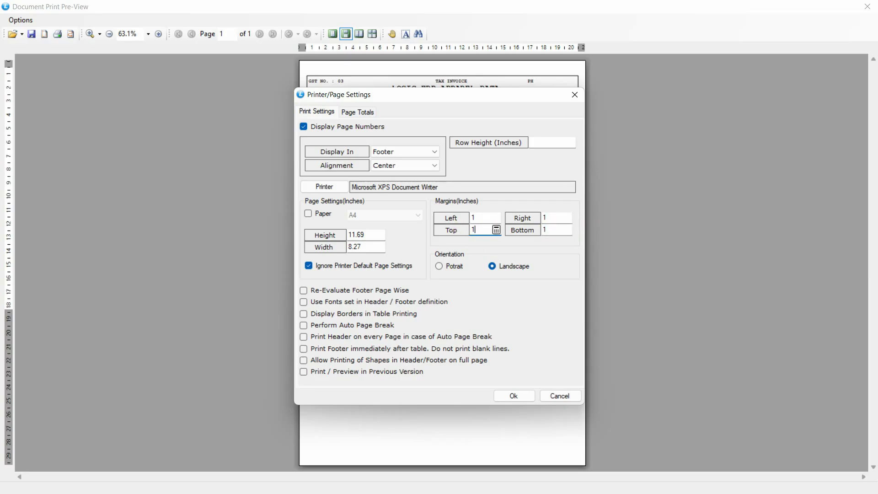
left_click(521, 397)
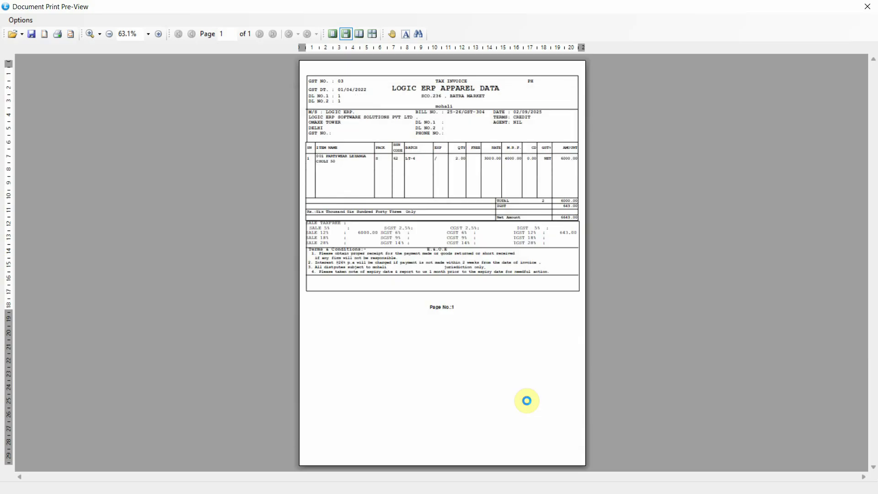
left_click(32, 20)
left_click(60, 97)
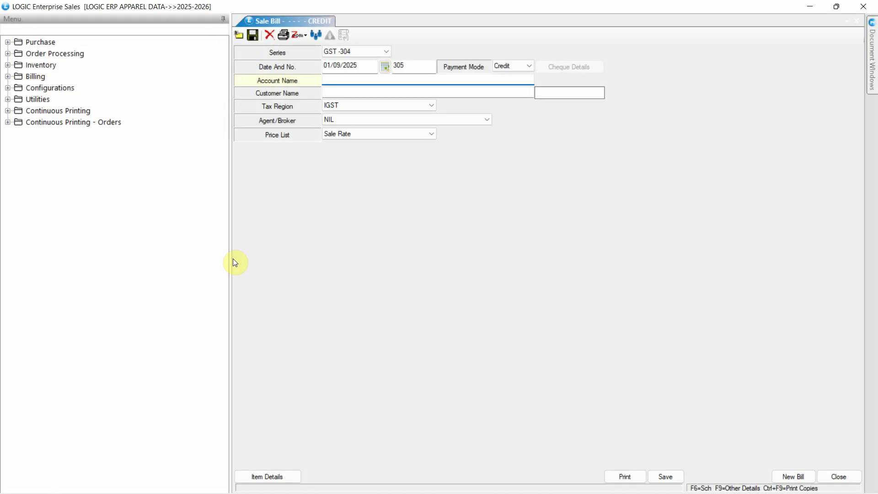
- Open Sale Bill - Print Designer and Printing from the Continuous Printing group
left_click(8, 111)
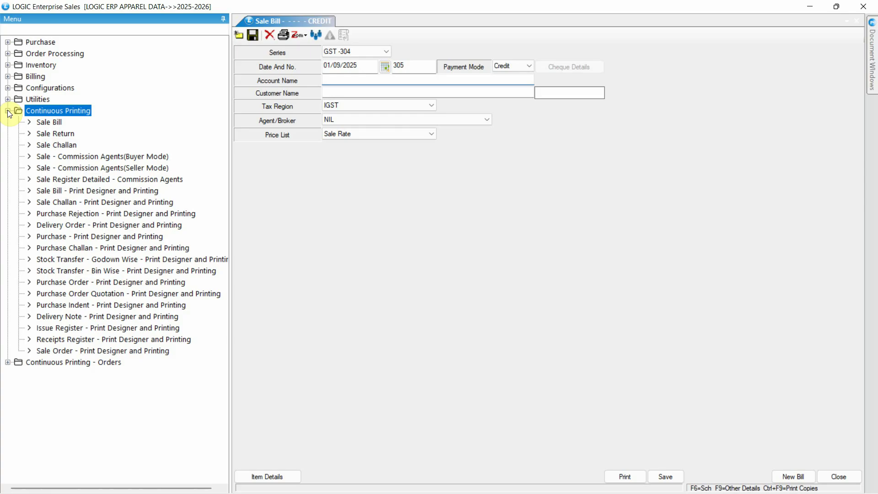
left_click(155, 194)
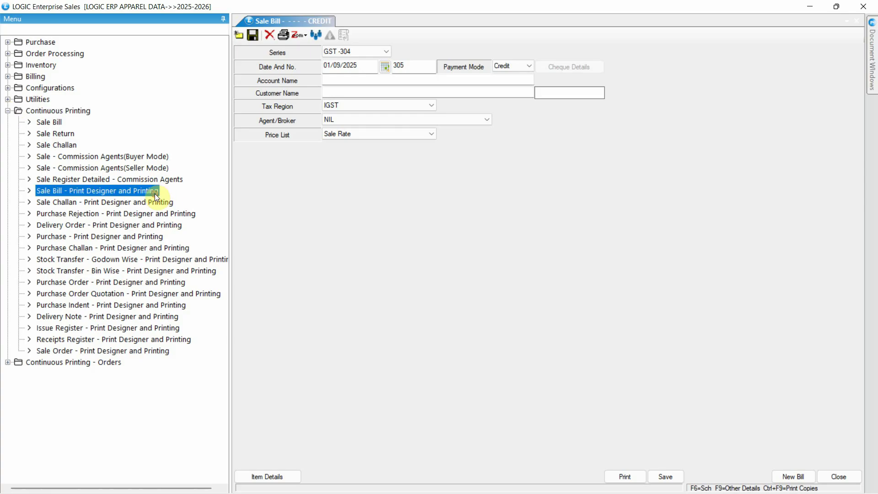
double_click(154, 194)
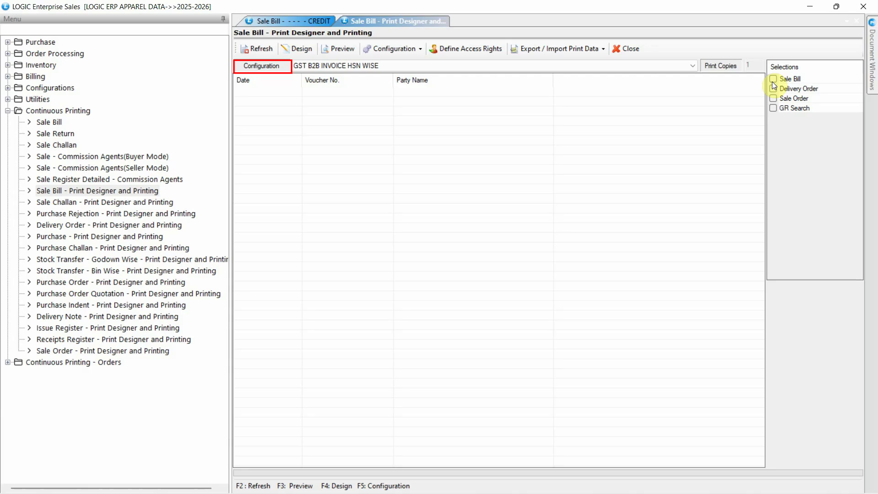
- Find sale bill number 158, load it into the print designer's list and refresh the data
left_click(772, 79)
left_click(498, 144)
type("158")
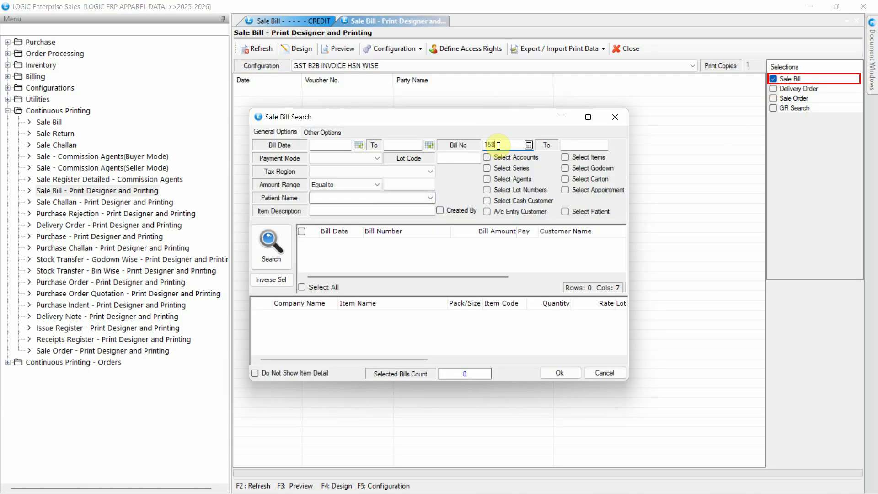
left_click(271, 245)
left_click(559, 373)
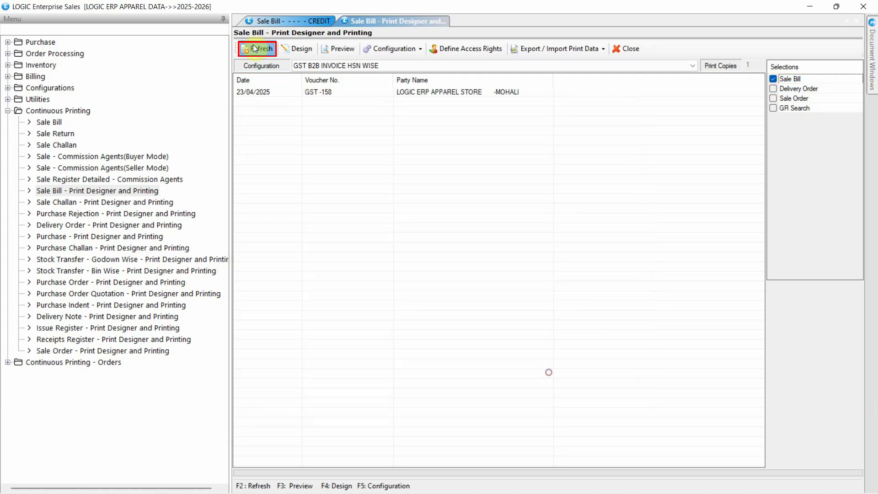
left_click(255, 47)
left_click(456, 289)
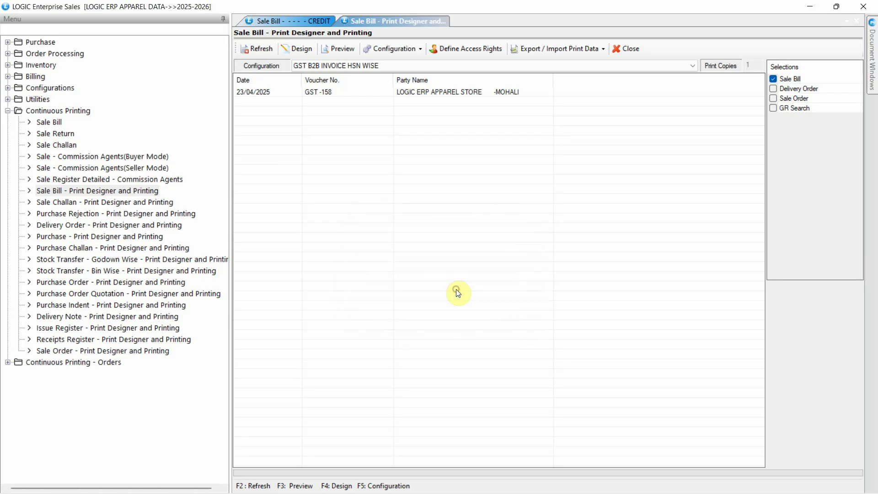
- Open the GST B2B INVOICE HSN WISE design and set the whole document's page orientation to landscape
left_click(306, 48)
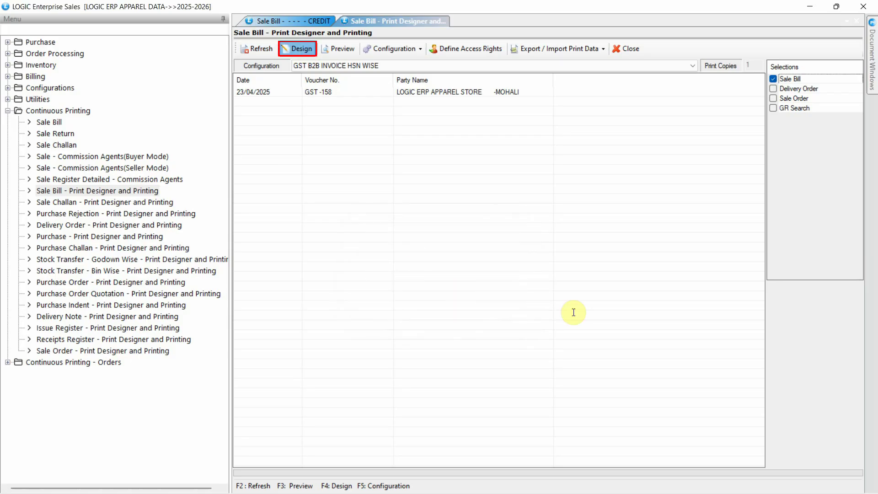
left_click(10, 17)
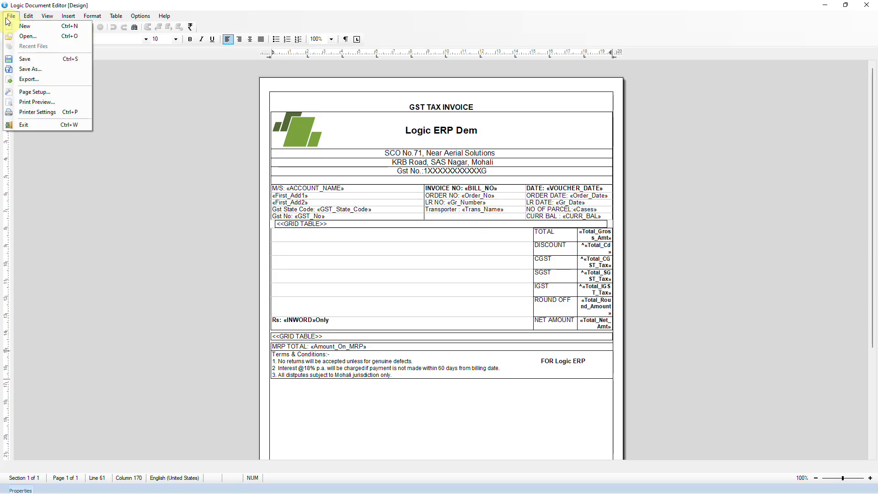
left_click(63, 97)
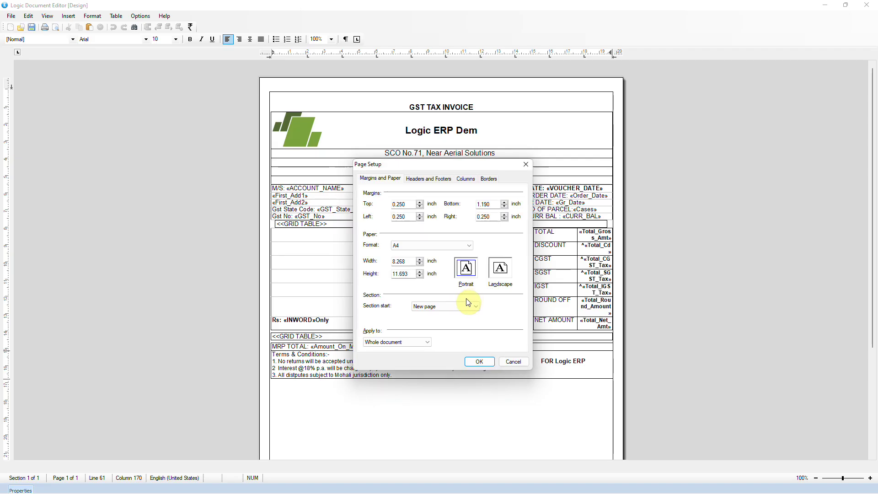
left_click(503, 281)
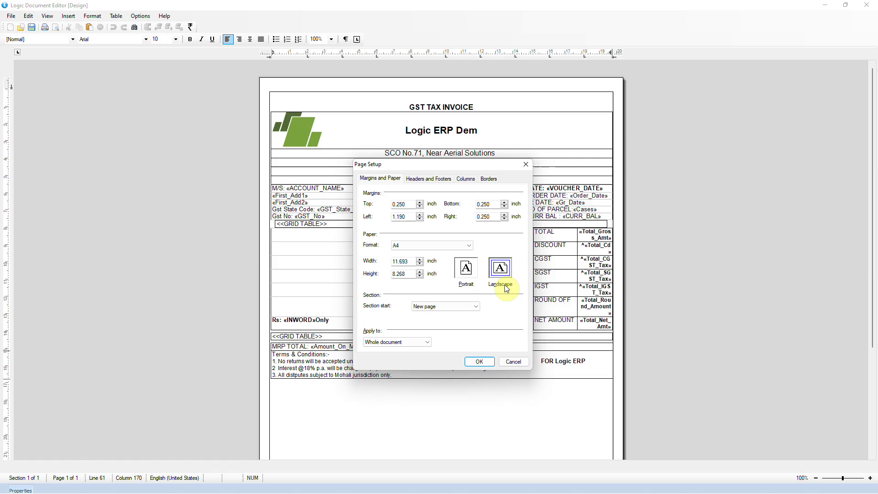
left_click(489, 361)
- Widen the header, customer details, totals, terms and both grid tables to a common right edge on the landscape page
left_click(606, 131)
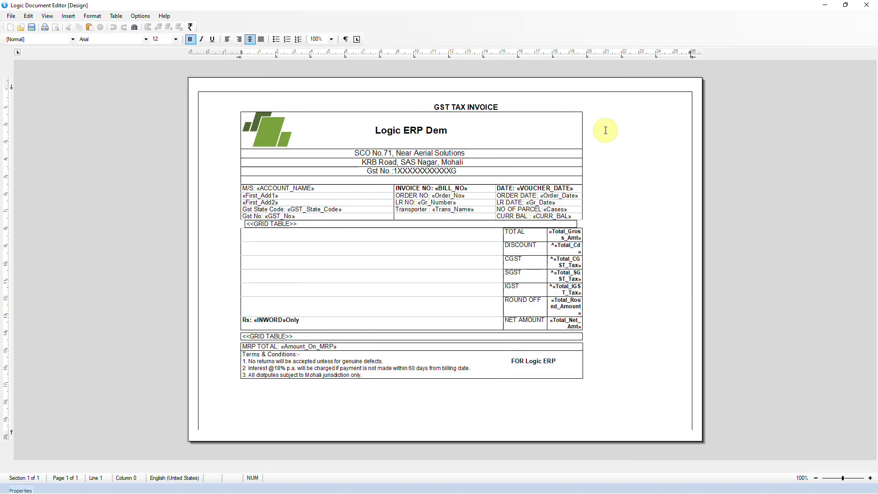
left_click_drag(582, 123, 657, 131)
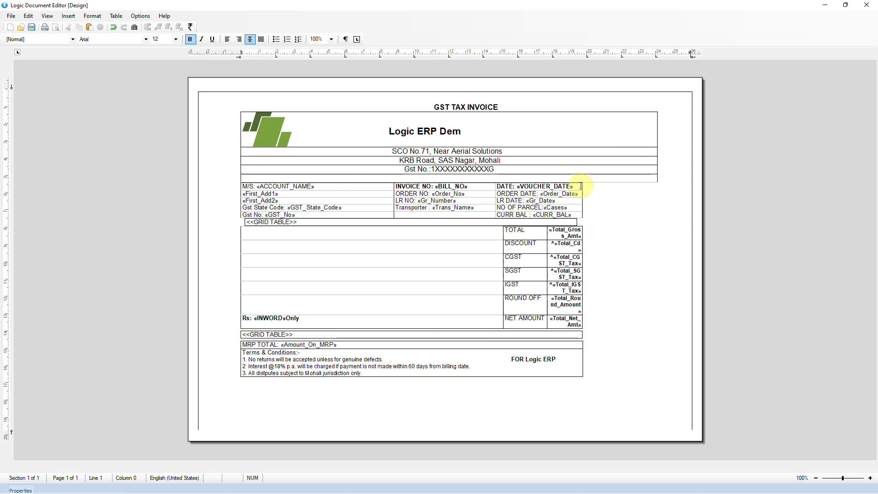
left_click_drag(582, 191, 657, 192)
left_click_drag(576, 223, 657, 229)
left_click_drag(583, 234, 657, 254)
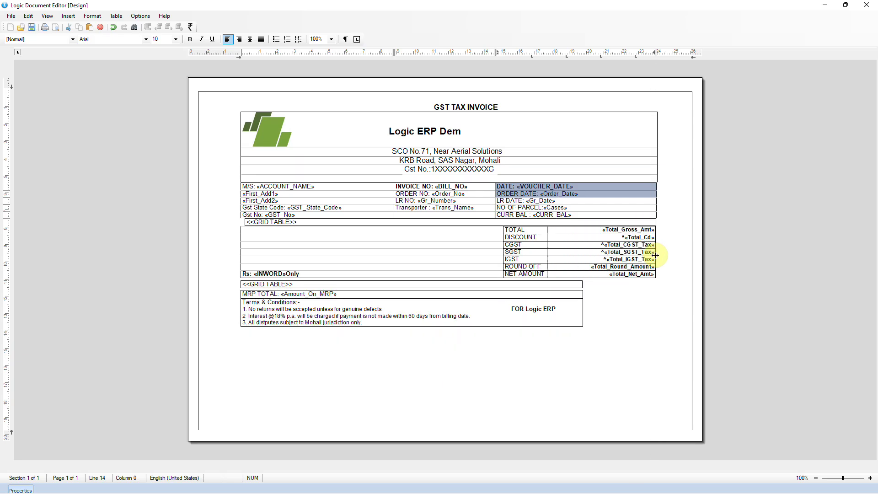
left_click(583, 284)
left_click_drag(582, 284, 656, 284)
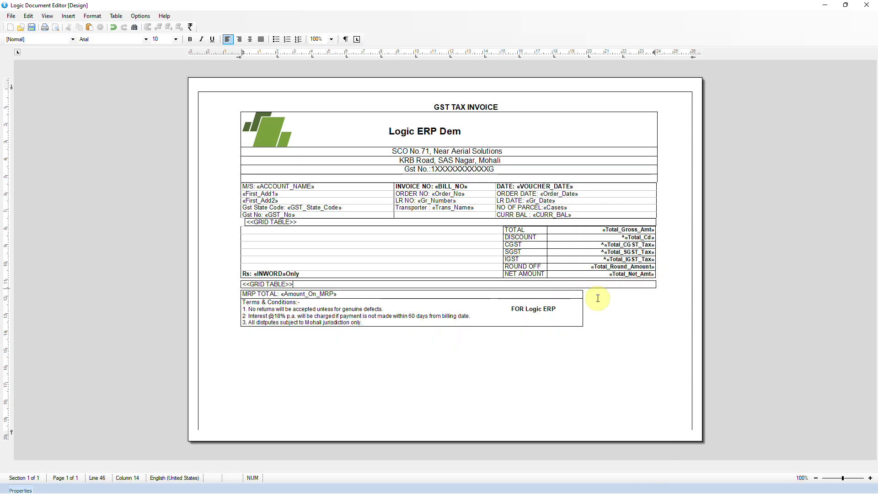
left_click_drag(584, 296, 657, 297)
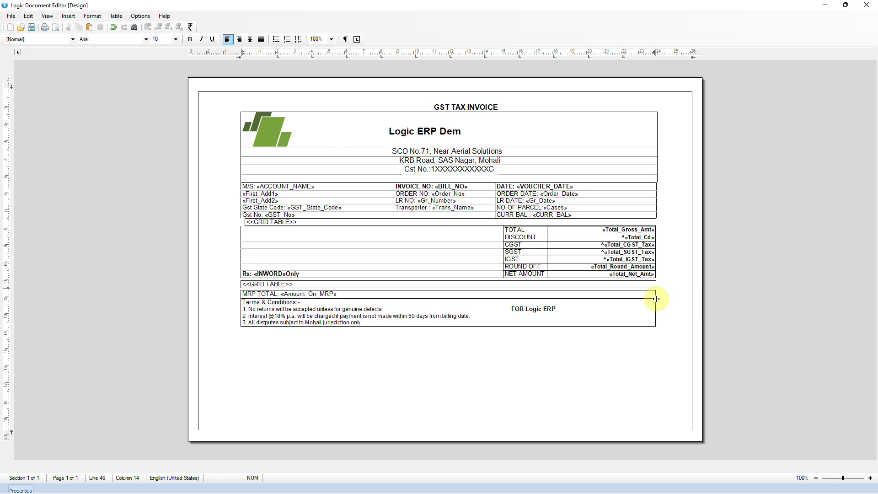
- Preview the widened landscape invoice as it would print
left_click(54, 27)
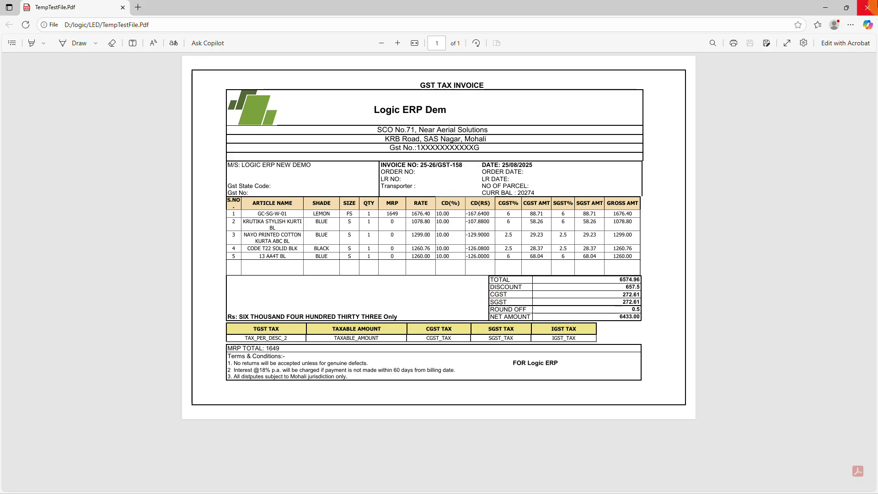
left_click(867, 7)
- Set the whole document's left page margin to 0.9 inch and preview the invoice
left_click(11, 16)
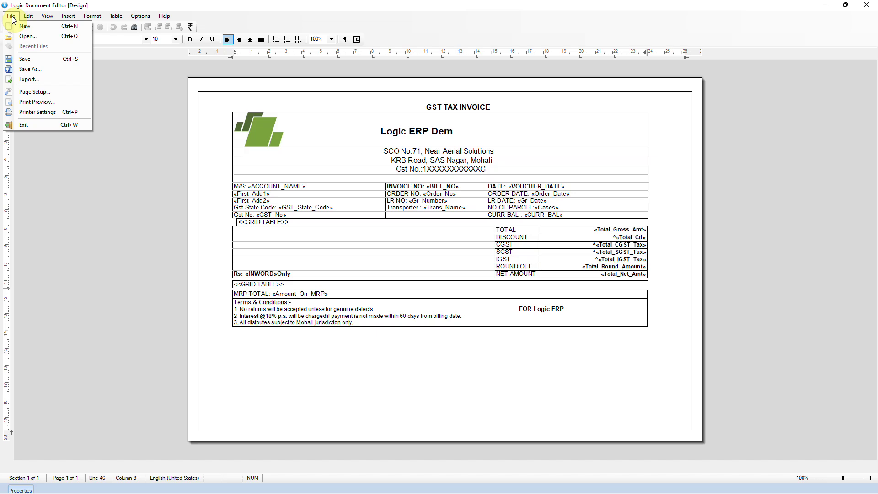
left_click(39, 90)
left_click(411, 217)
double_click(411, 217)
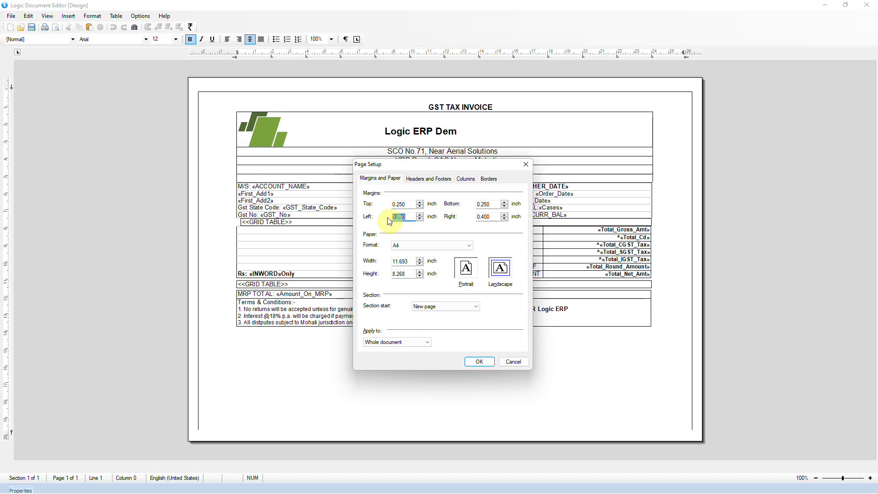
type("0.9")
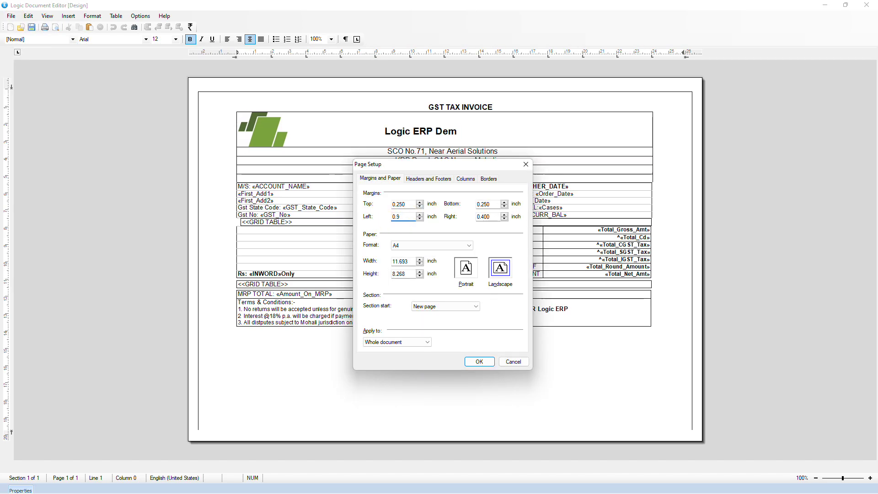
left_click(479, 361)
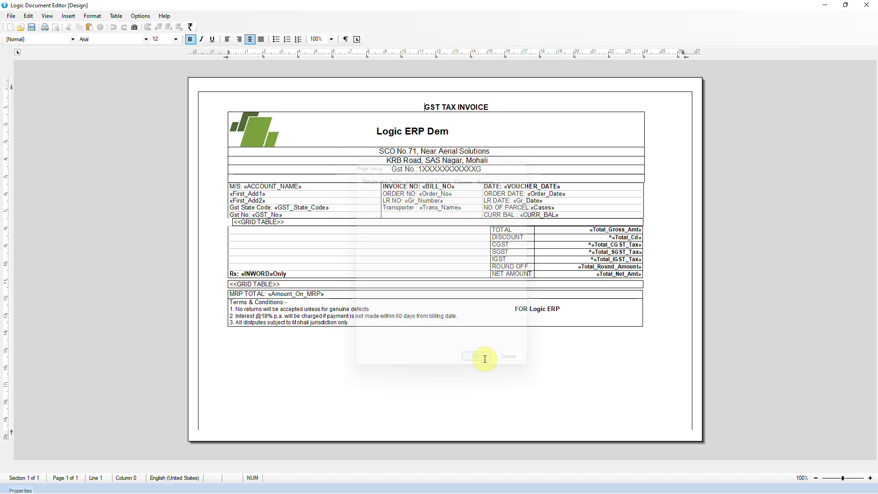
left_click(56, 29)
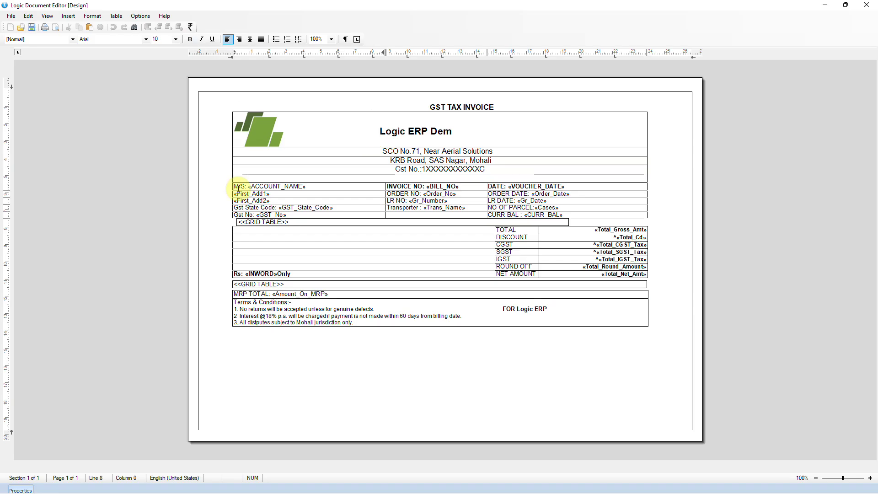
- Format the whole customer and invoice details block in bold Calibri, size 11
left_click_drag(237, 188, 535, 213)
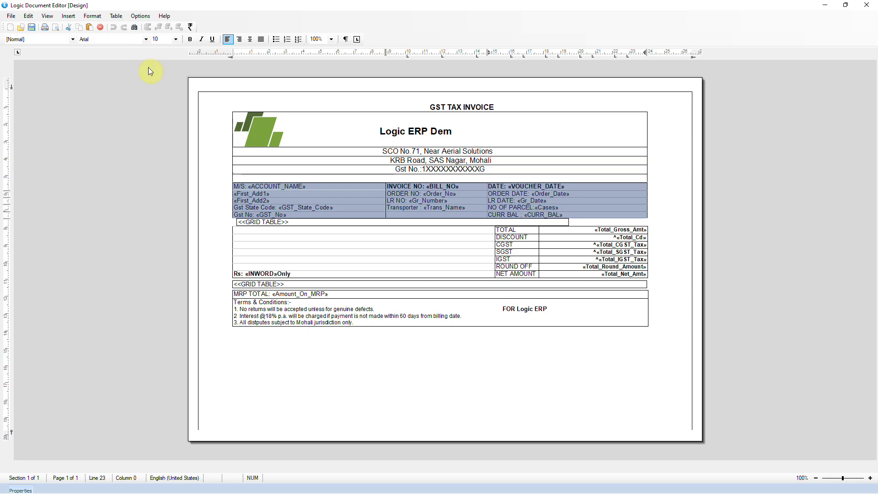
left_click(146, 39)
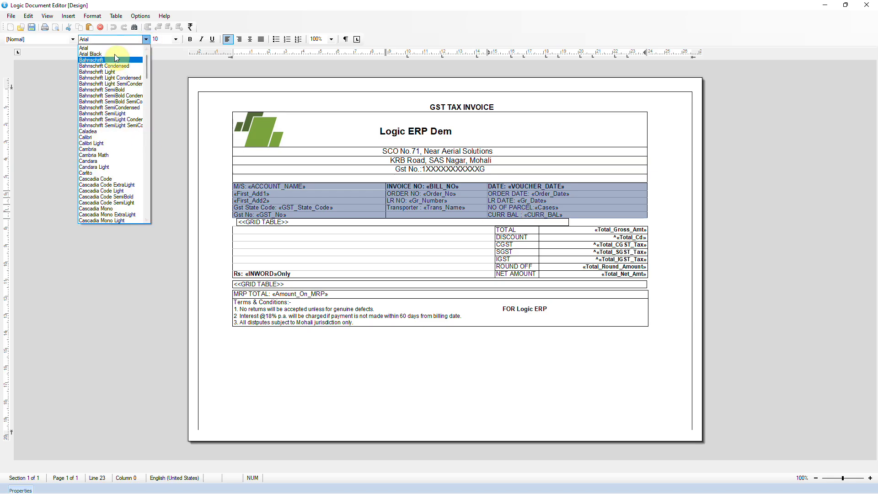
left_click(109, 137)
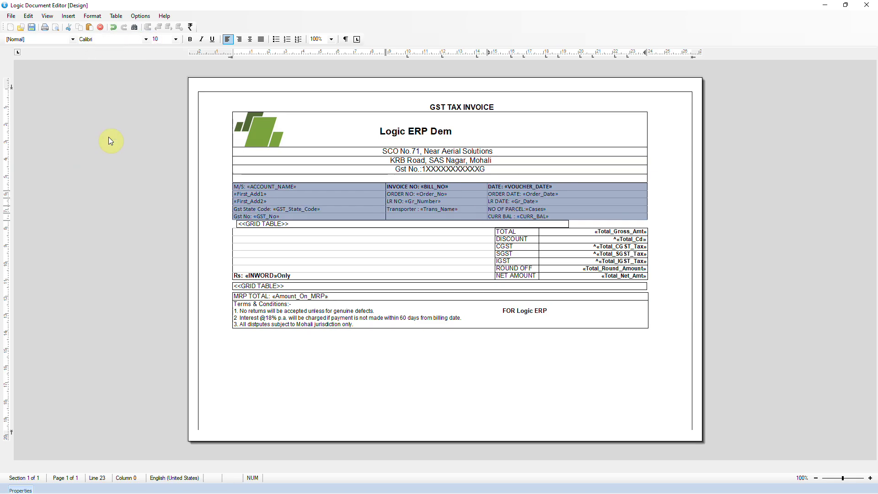
left_click(175, 39)
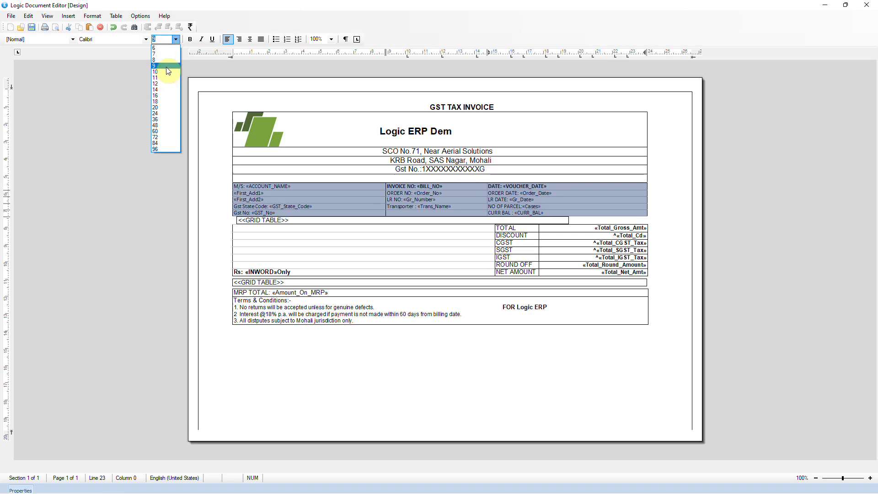
left_click(166, 76)
left_click(191, 41)
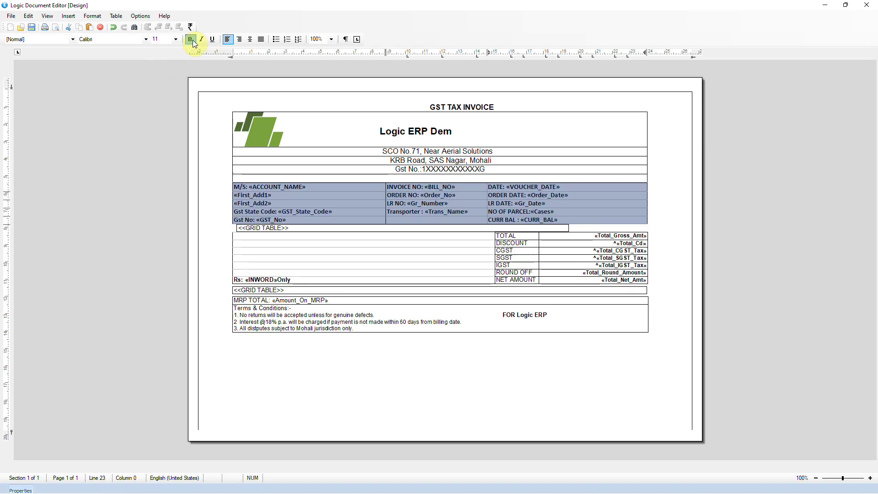
- Try right and center alignment on the details block, returning it to left alignment
left_click(234, 40)
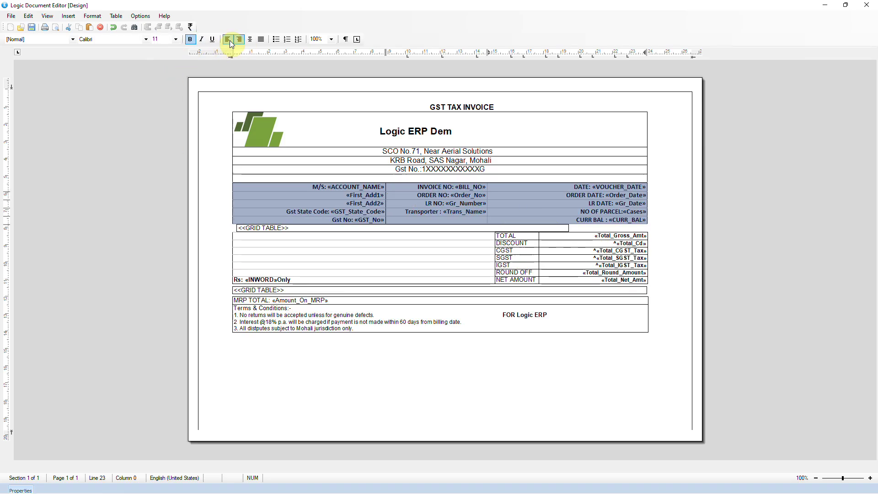
left_click(229, 42)
left_click(250, 41)
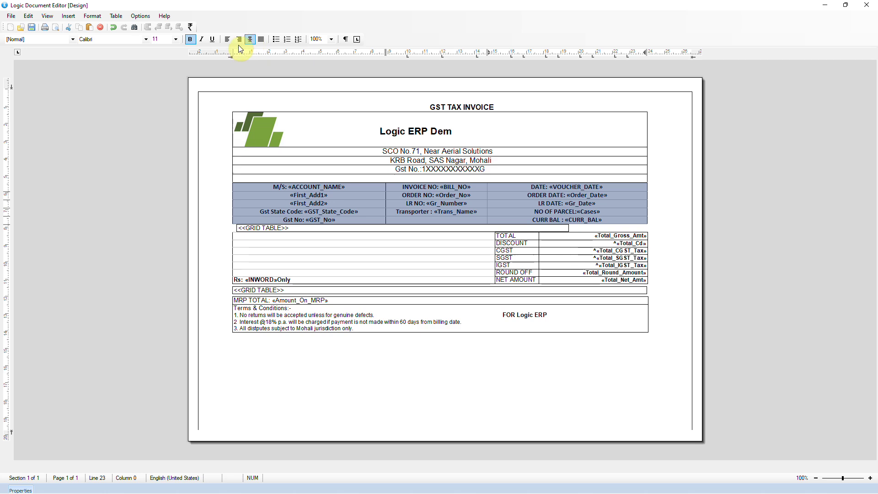
left_click(228, 40)
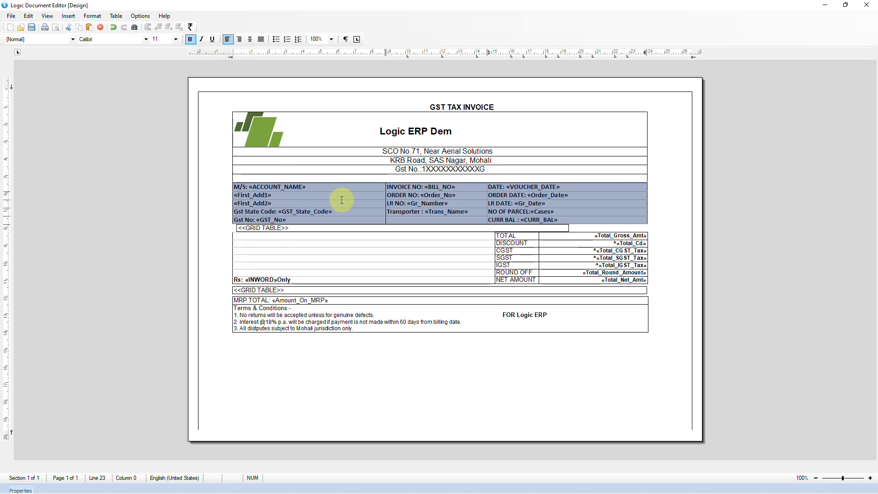
- Preview the invoice to check the reformatted details block
left_click(317, 179)
left_click(55, 27)
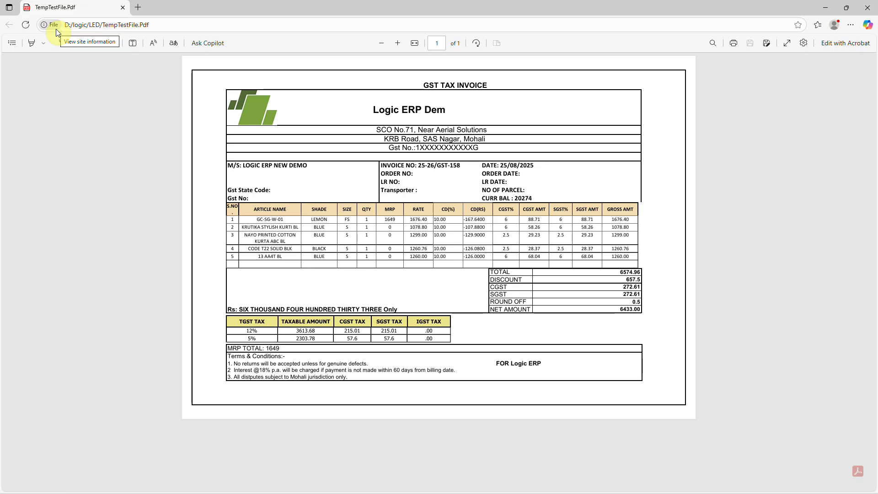
left_click(867, 7)
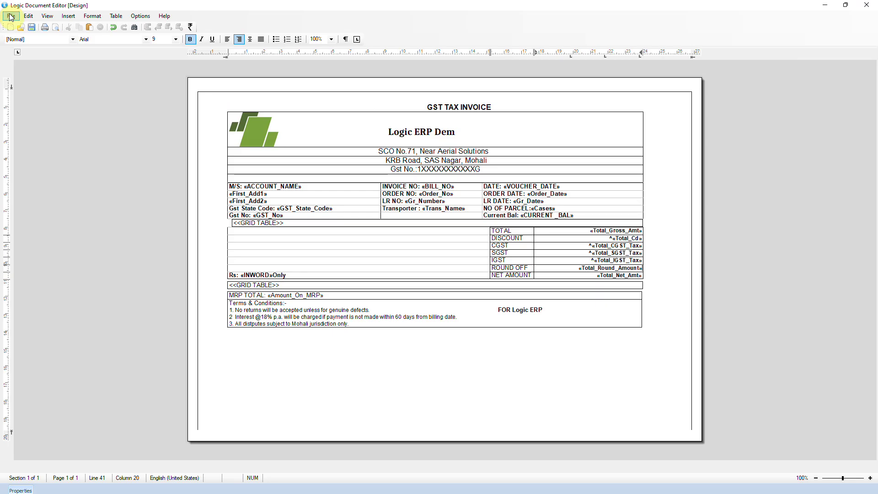
- Set the page border frame to None for the whole document and preview the invoice
left_click(11, 17)
left_click(71, 92)
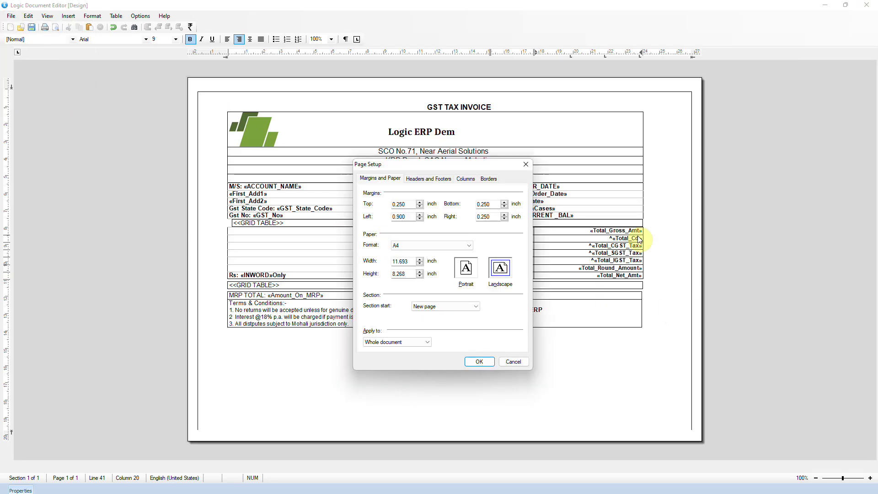
left_click(444, 179)
left_click(469, 181)
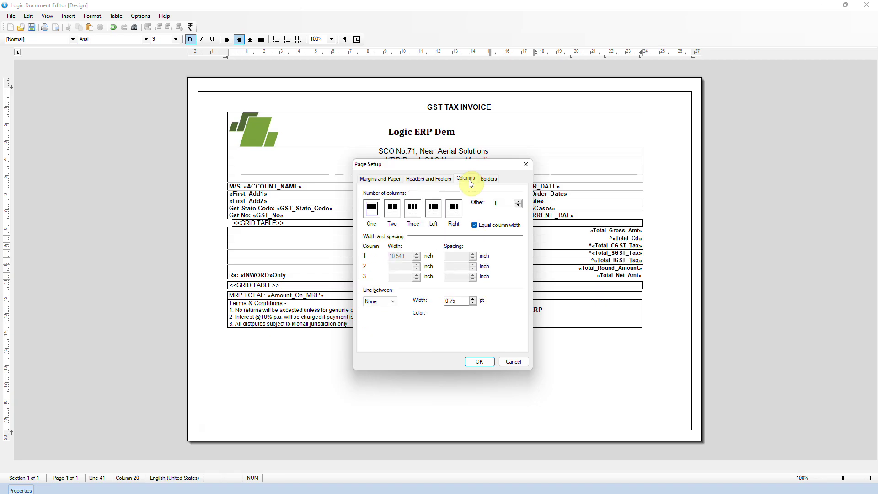
left_click(489, 179)
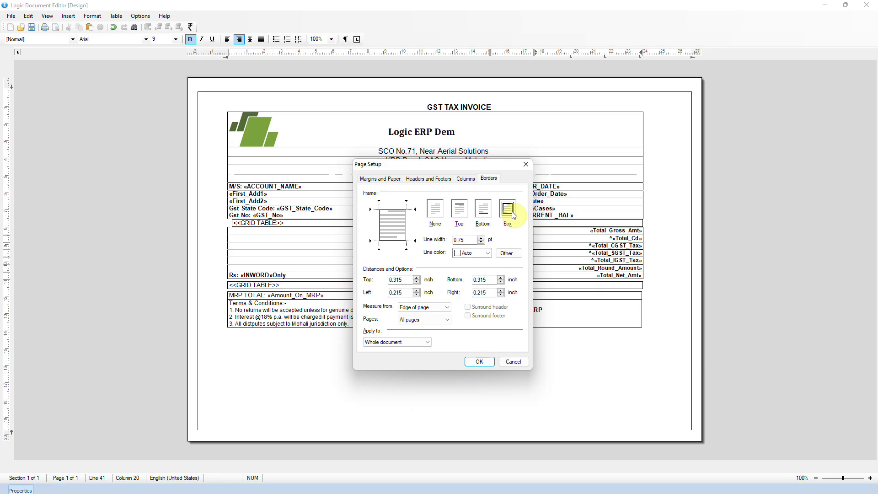
left_click(508, 212)
left_click(436, 215)
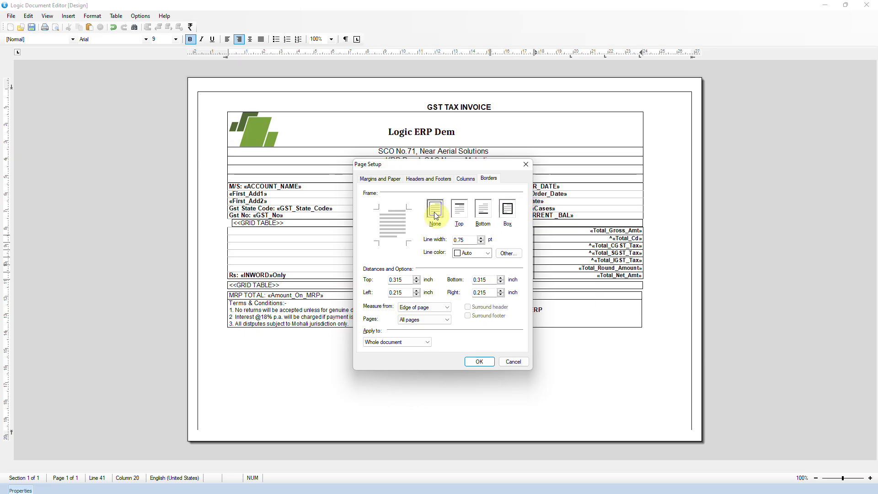
left_click(479, 362)
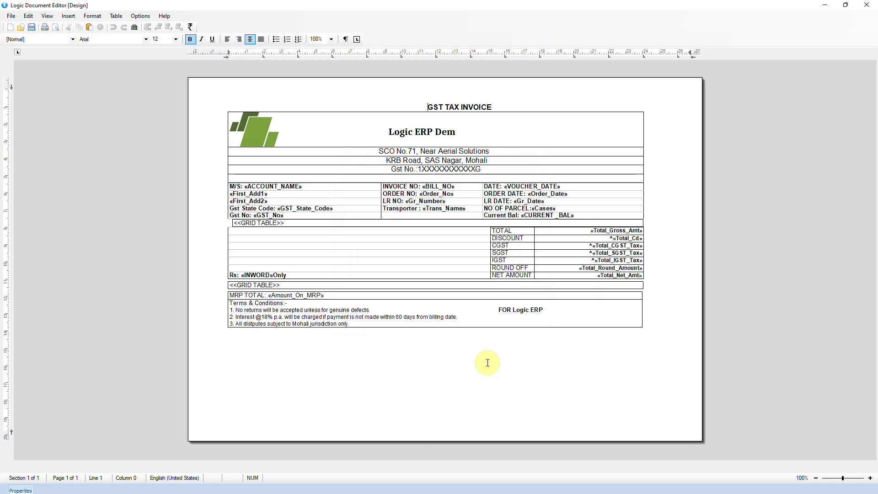
left_click(54, 28)
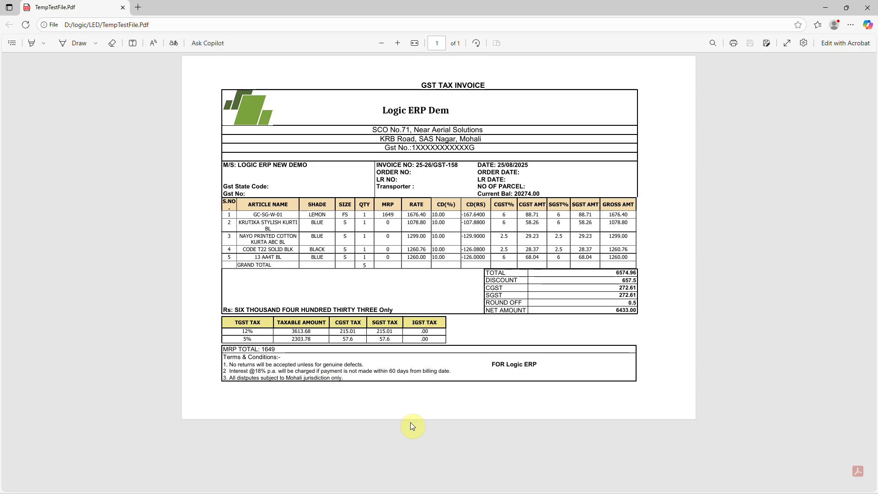
left_click(868, 8)
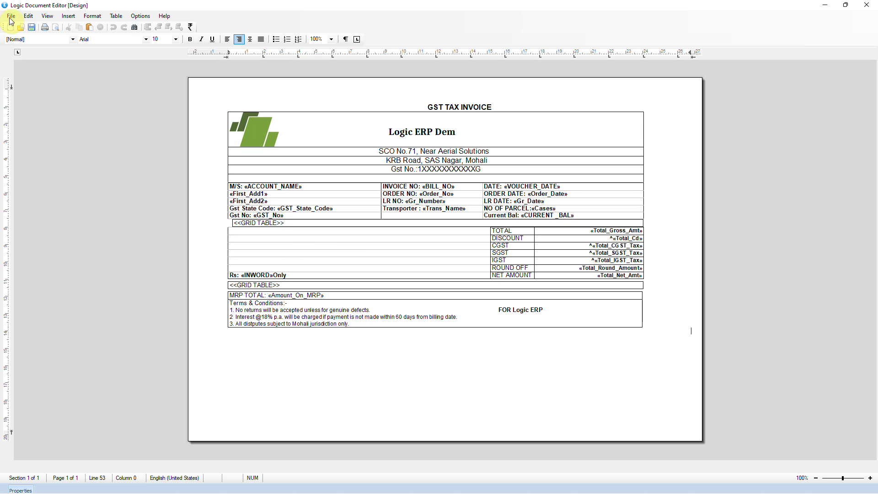
- Apply a Box page border to the whole document with 0.1 inch distances on the top, bottom, left and right
left_click(11, 16)
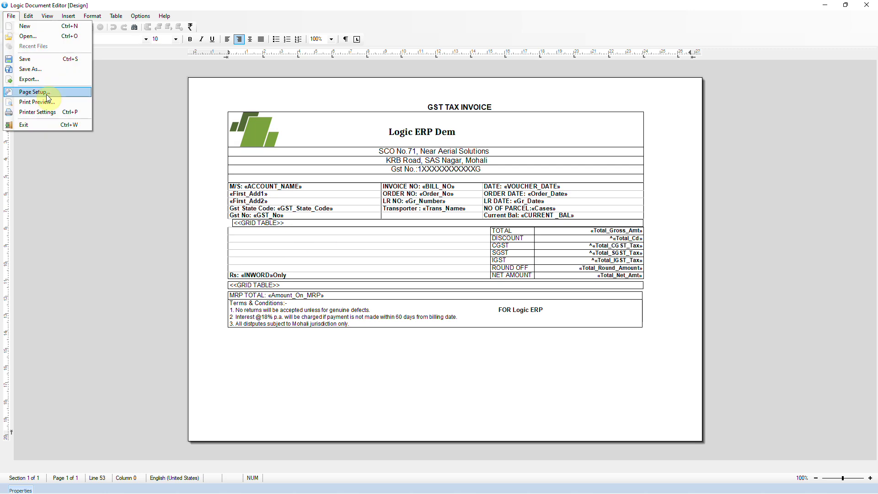
left_click(47, 92)
left_click(488, 178)
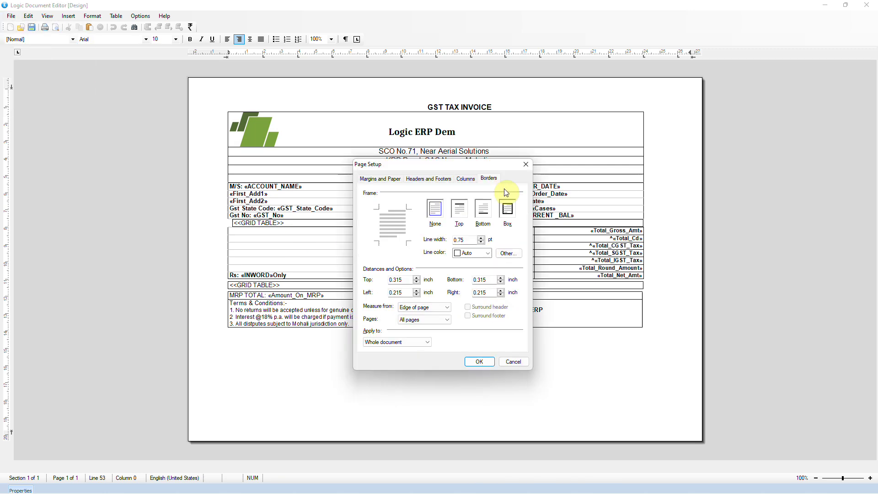
left_click(509, 212)
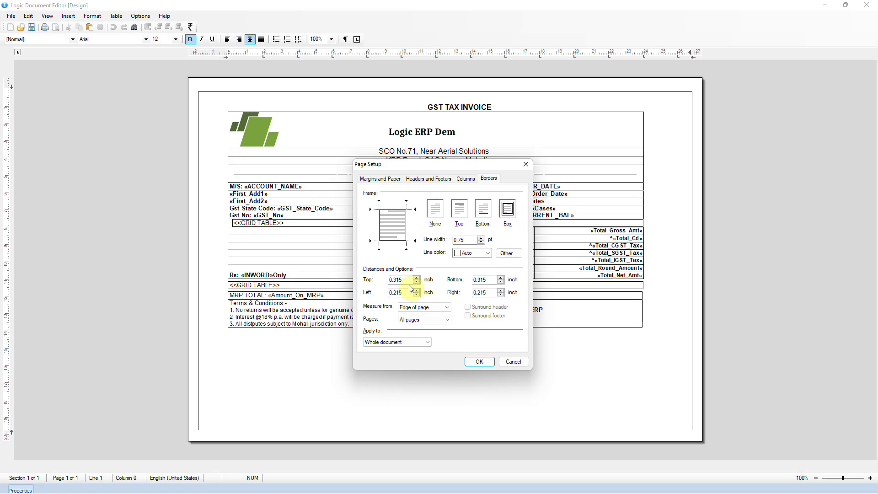
double_click(391, 280)
type("0.1")
double_click(484, 279)
type("0.1")
double_click(396, 293)
type("0.1")
double_click(484, 293)
type("0.1")
- Set the box border's line width to 2 pt and its line color to Gray, and preview the invoice
left_click(468, 239)
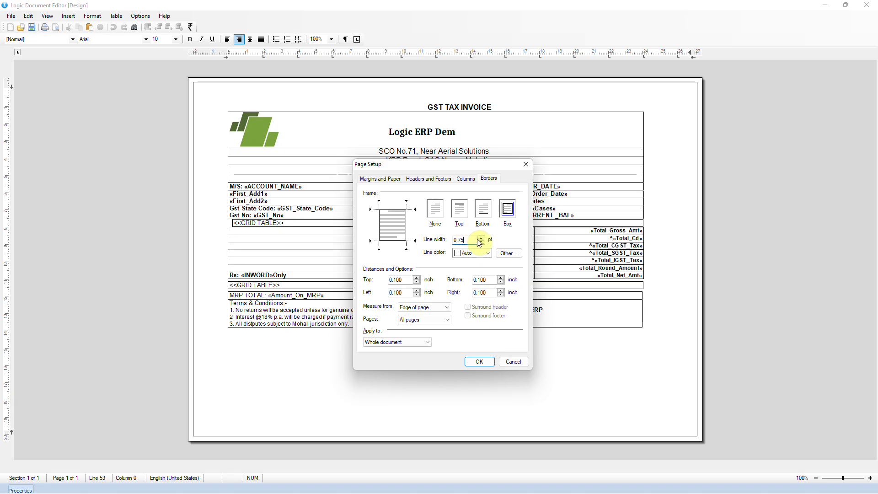
left_click(481, 237)
left_click(488, 253)
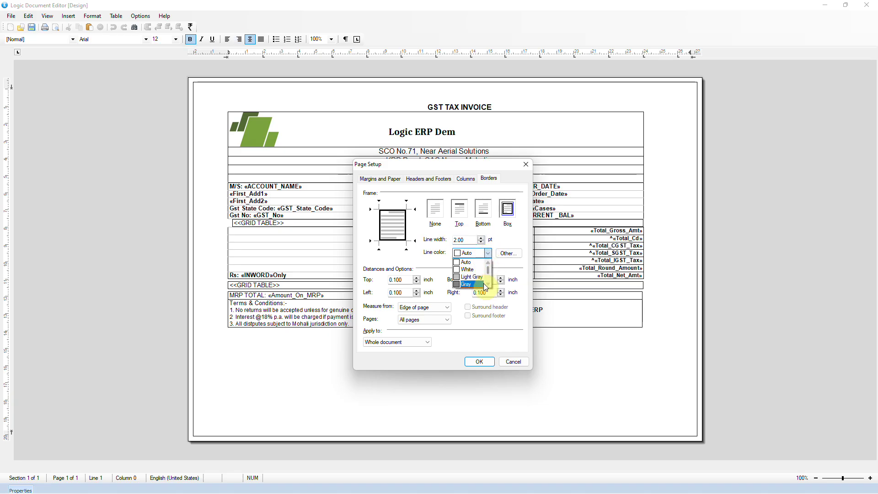
mouse_move(491, 268)
left_mouse_down()
mouse_move(488, 280)
mouse_move(489, 265)
left_mouse_up()
left_click(467, 284)
left_click(484, 362)
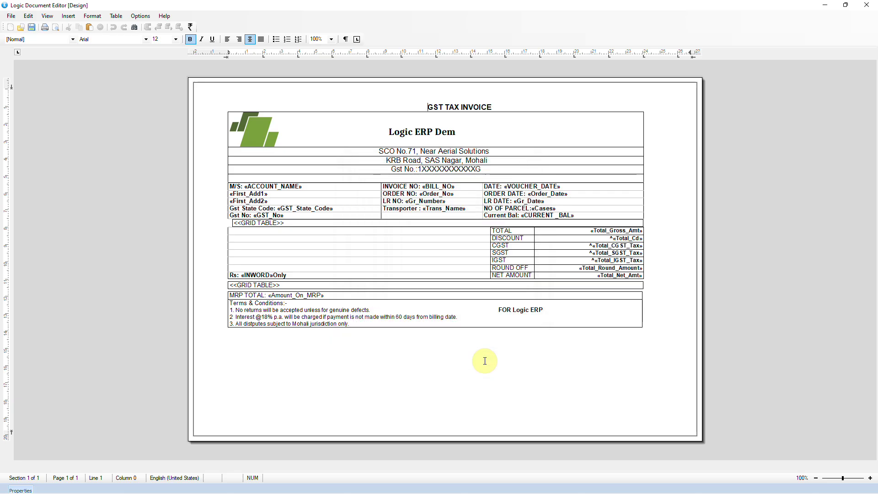
left_click(58, 30)
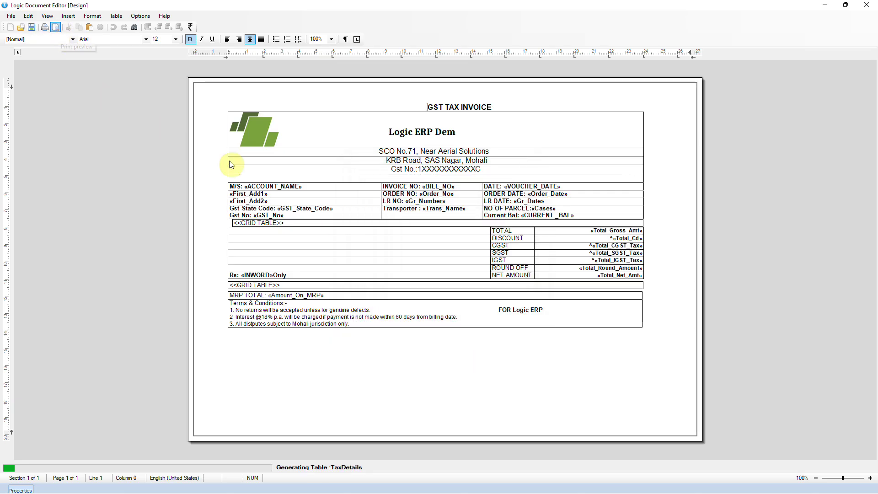